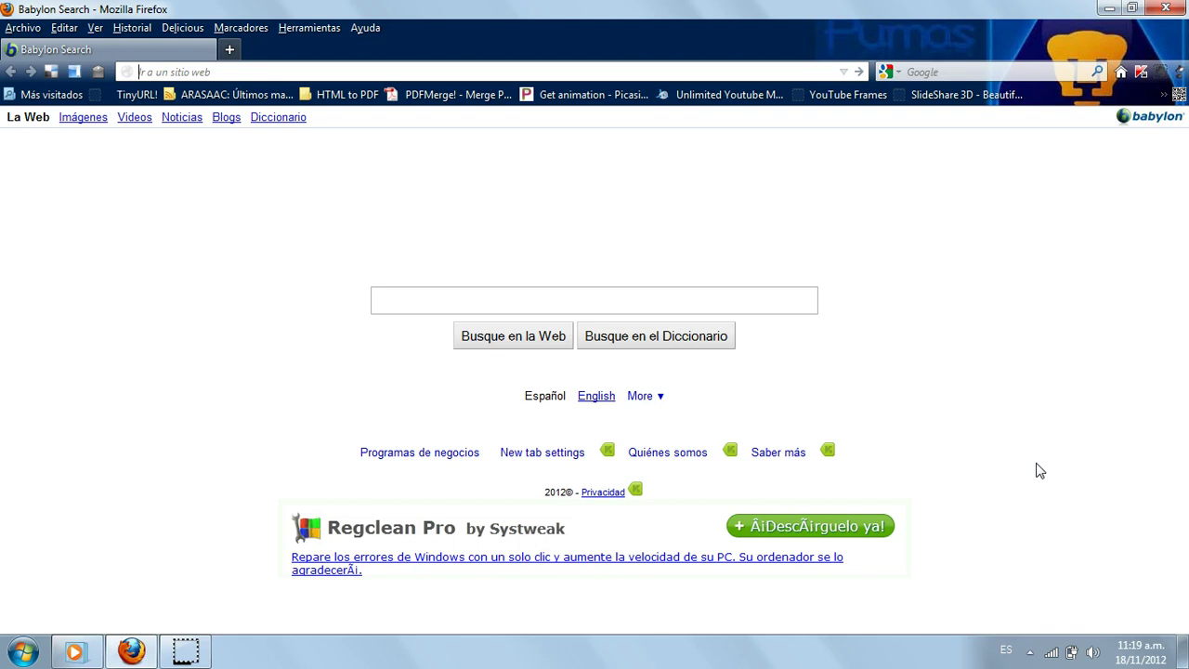
- Go to wallwisher.com by accepting the address-bar autocompletion for 'wa'
text(wallwisher.com/)
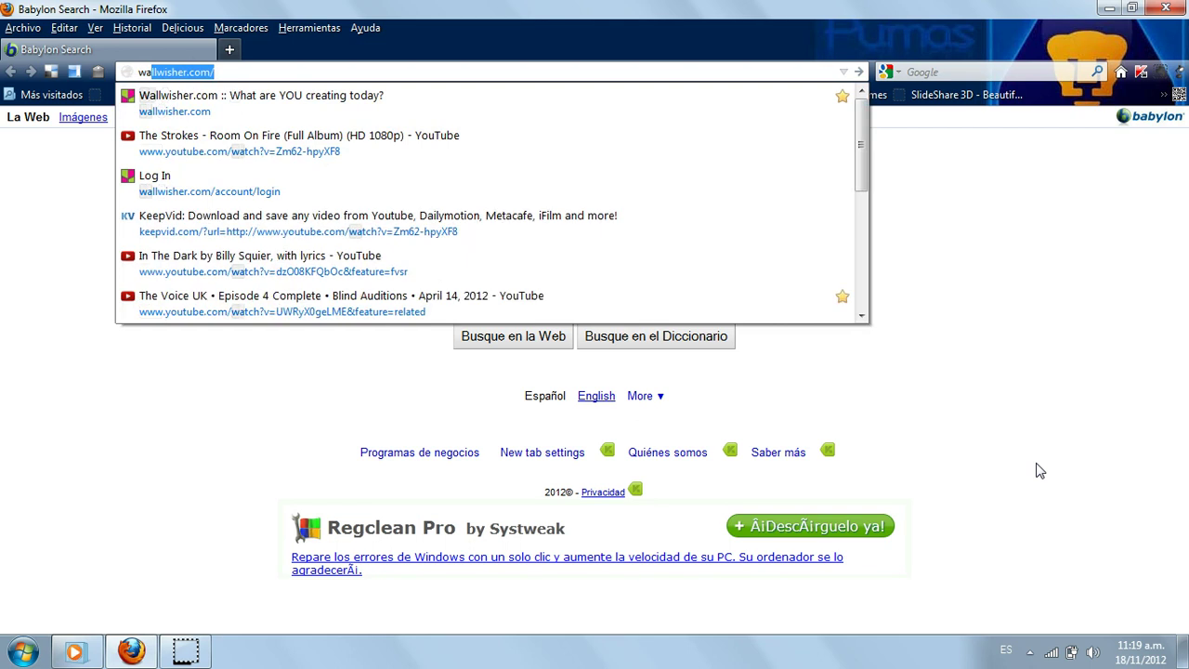
key(Return)
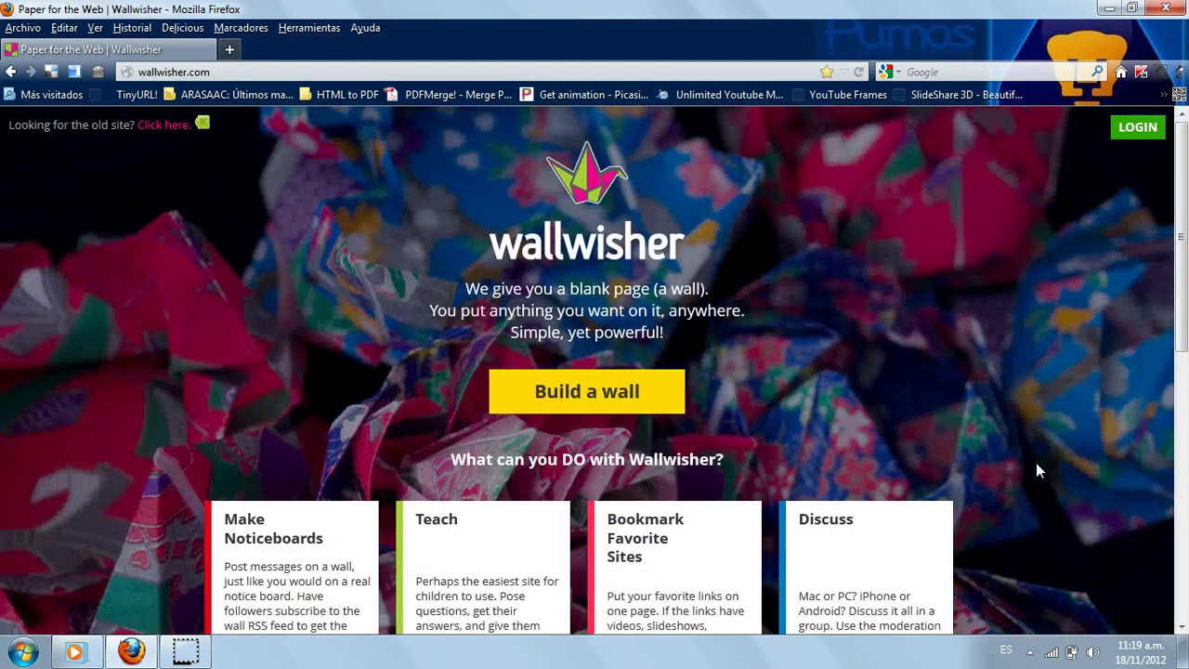
- Open the LOGIN form, enter a username, and replace the user part of the prefilled e-mail address
click(1136, 127)
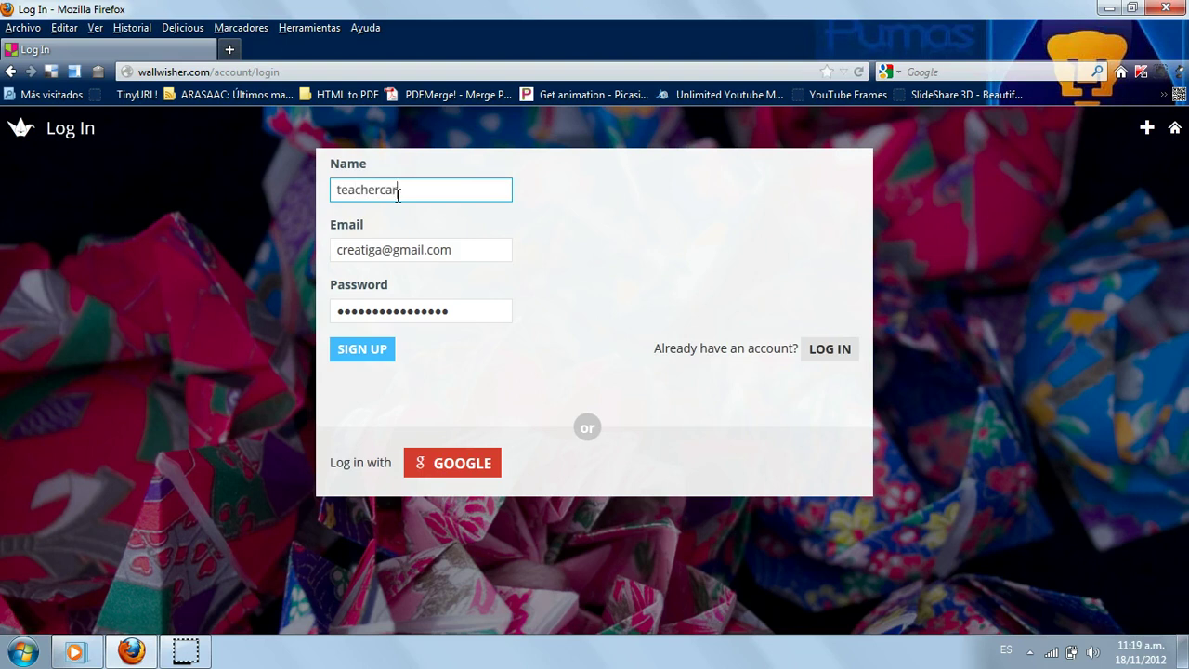
text(ul)
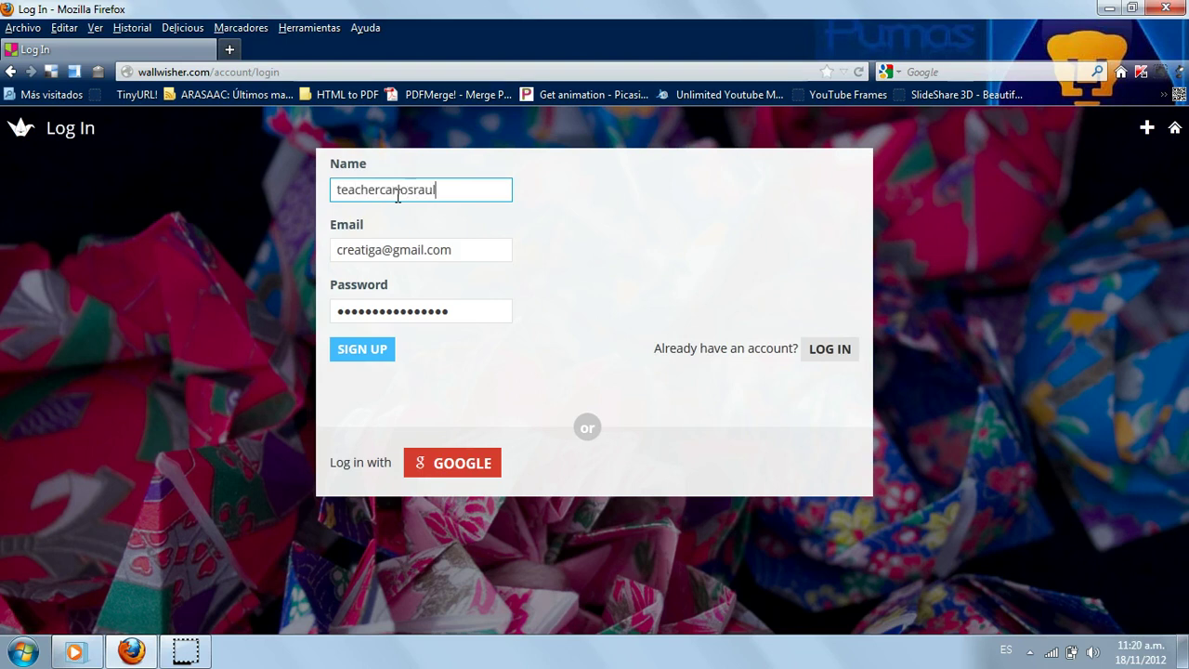
click(373, 255)
drag(378, 258, 340, 249)
click(389, 251)
key(BackSpace)
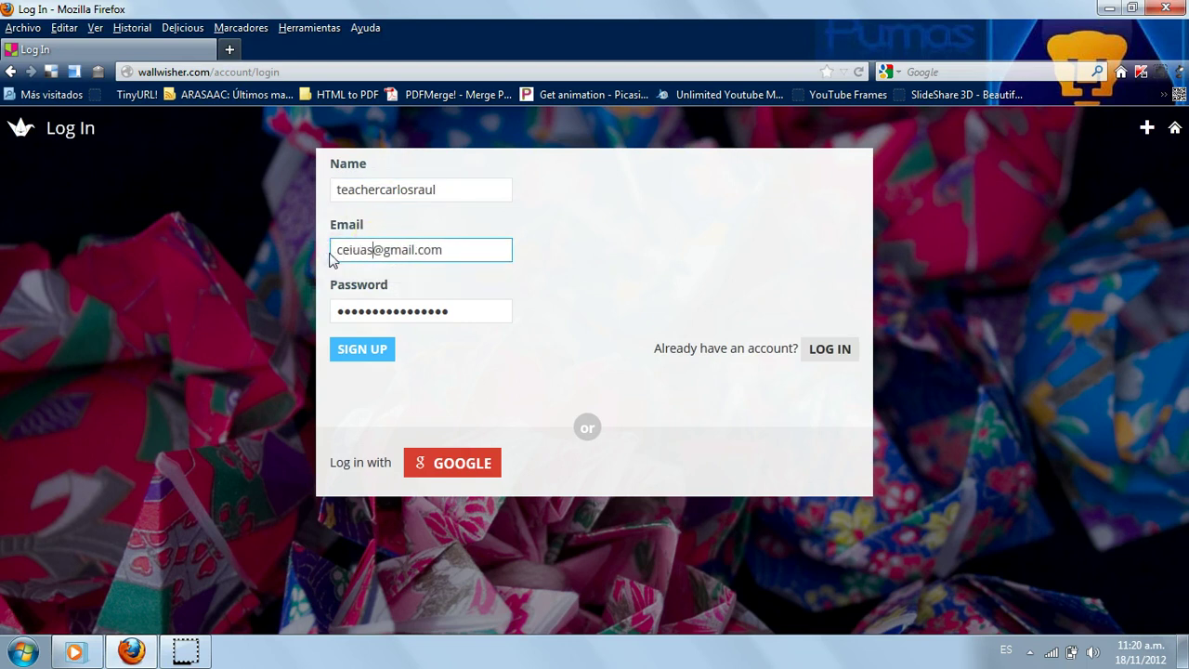
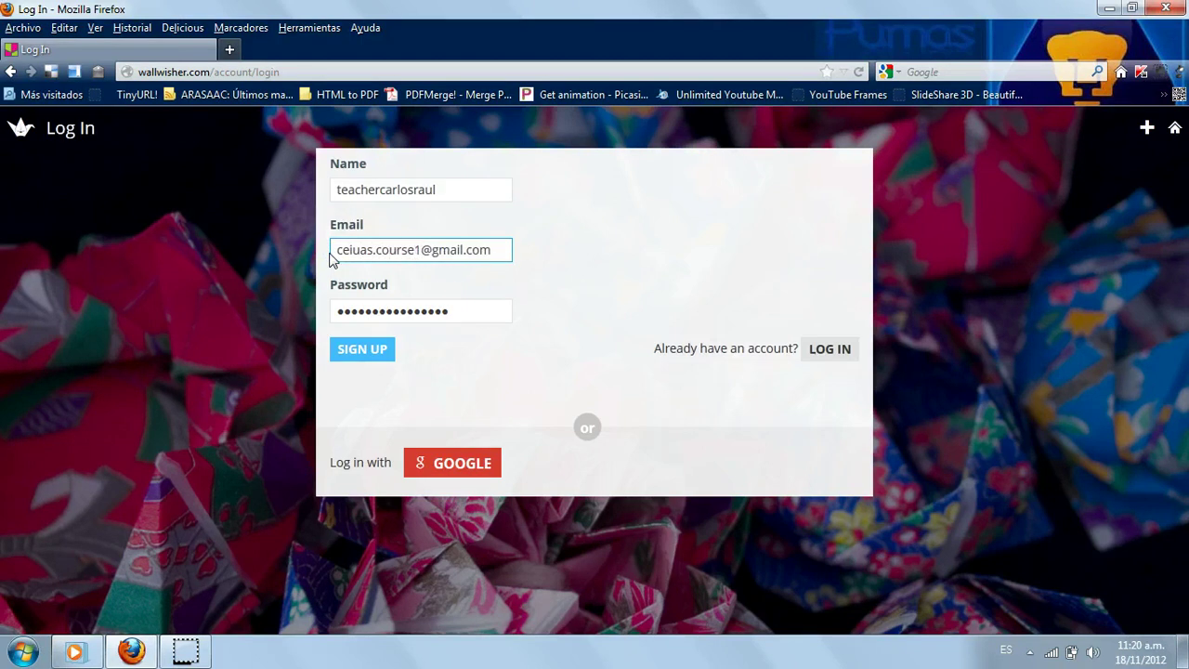
- Submit the sign-up, then replace the rejected e-mail with a new address and fix its typo
click(363, 351)
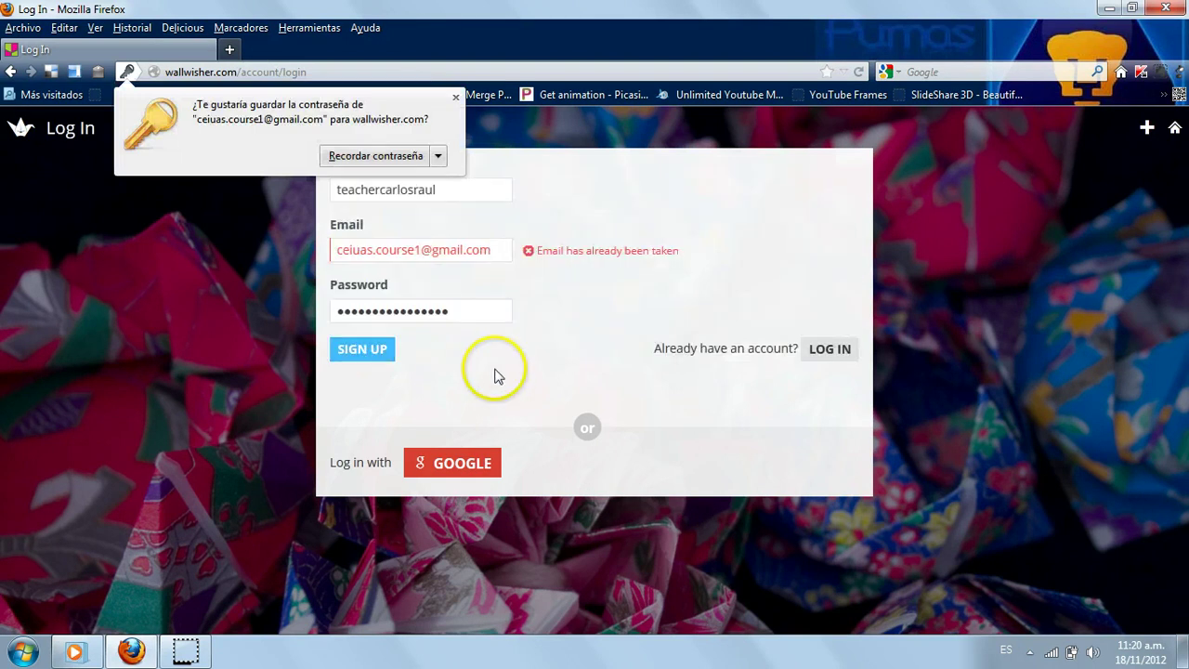
click(455, 97)
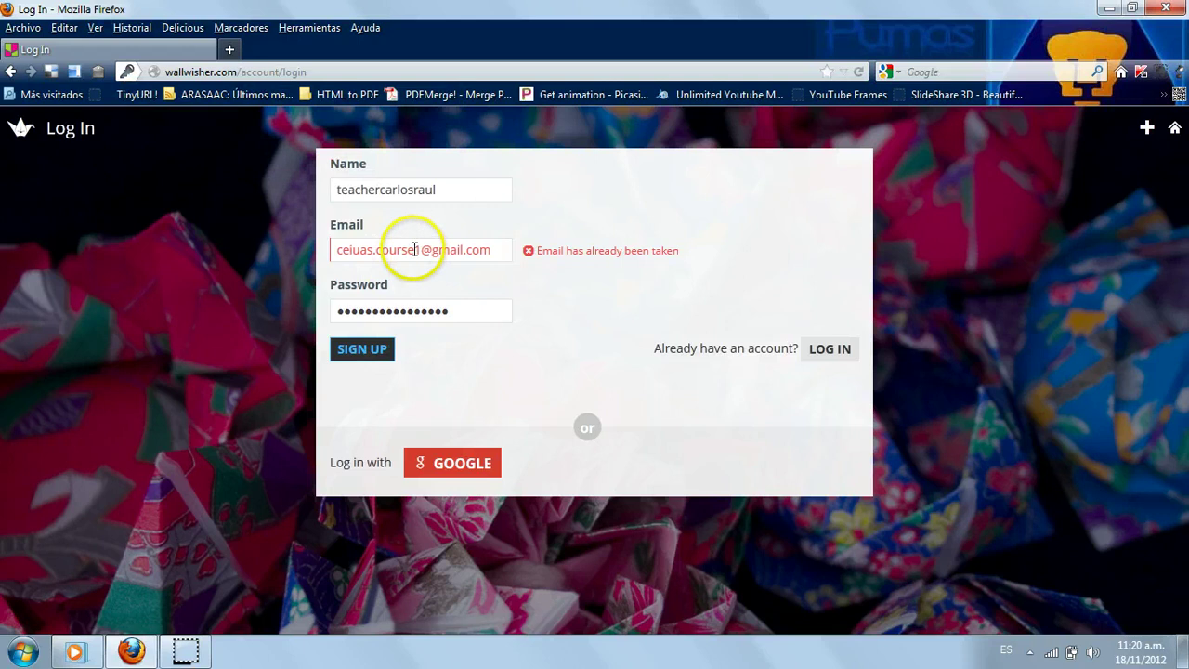
drag(421, 251, 313, 260)
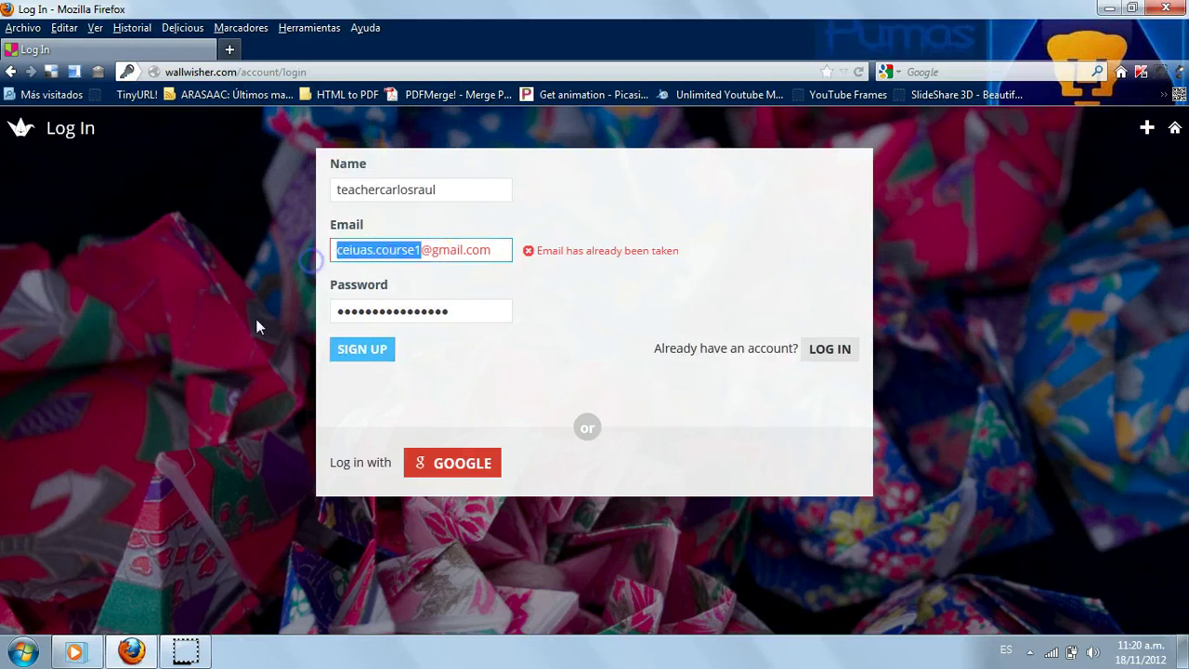
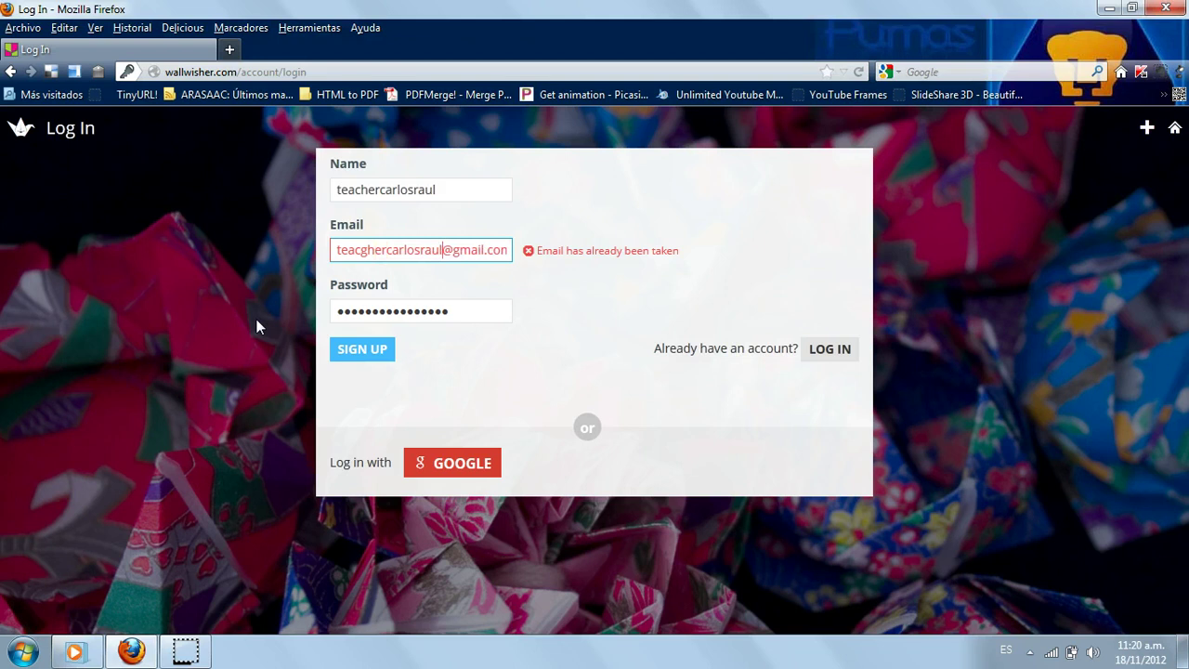
click(365, 250)
key(BackSpace)
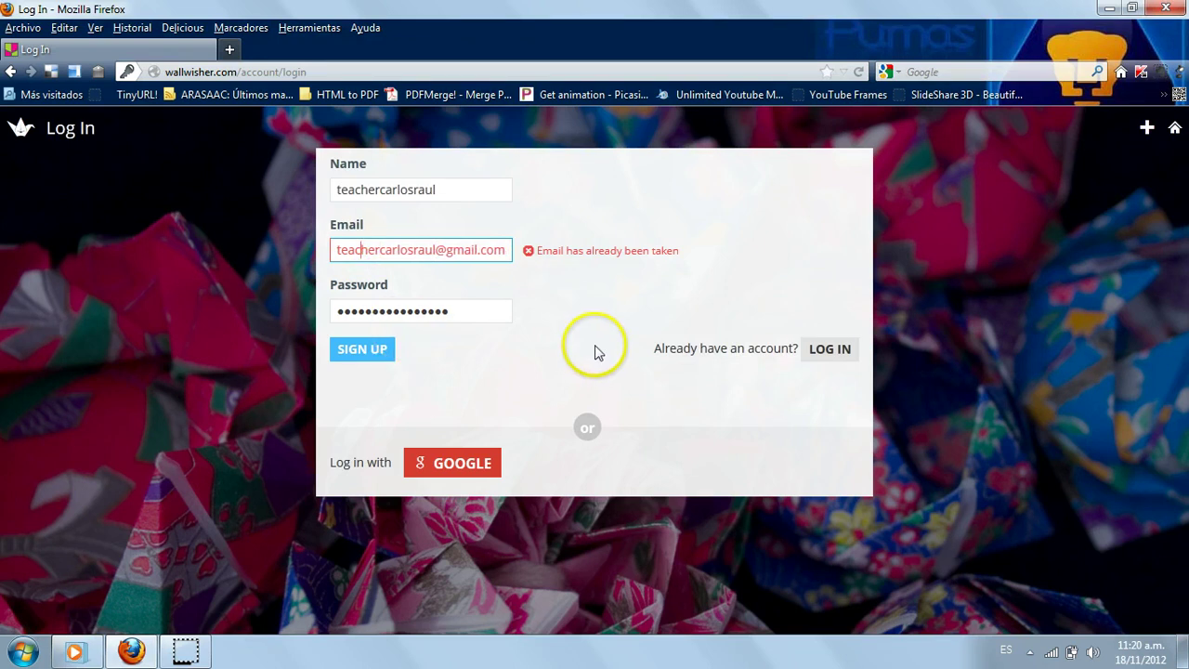
- Resubmit the sign-up form with the corrected e-mail until the account is created
click(368, 351)
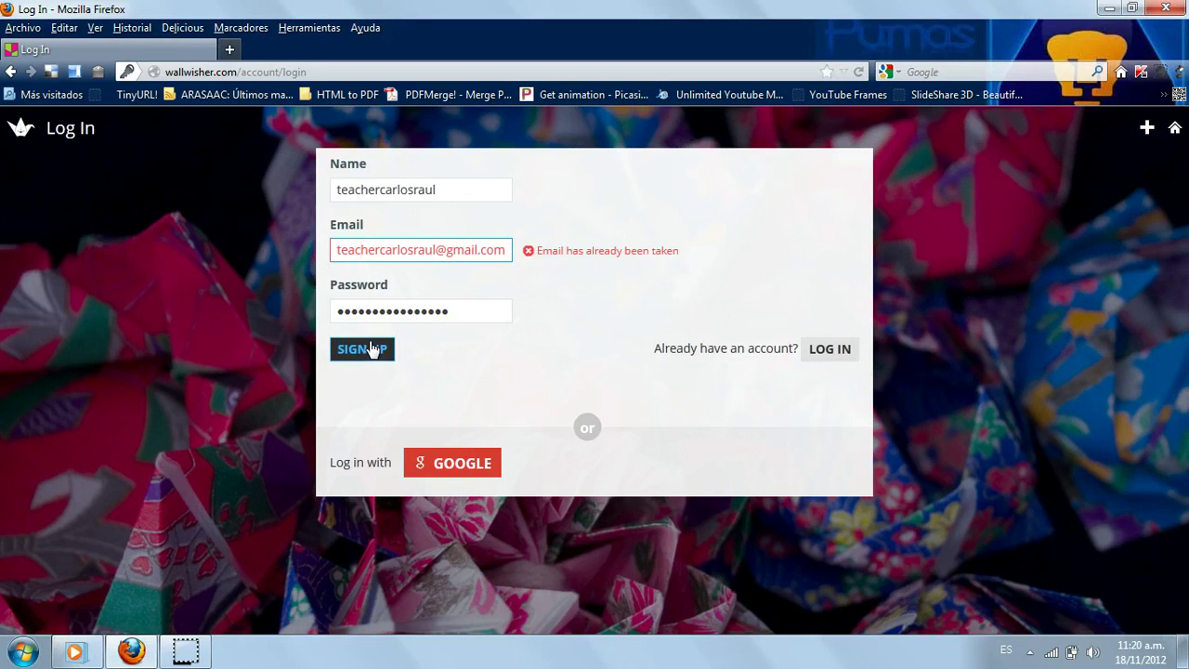
click(376, 349)
click(372, 353)
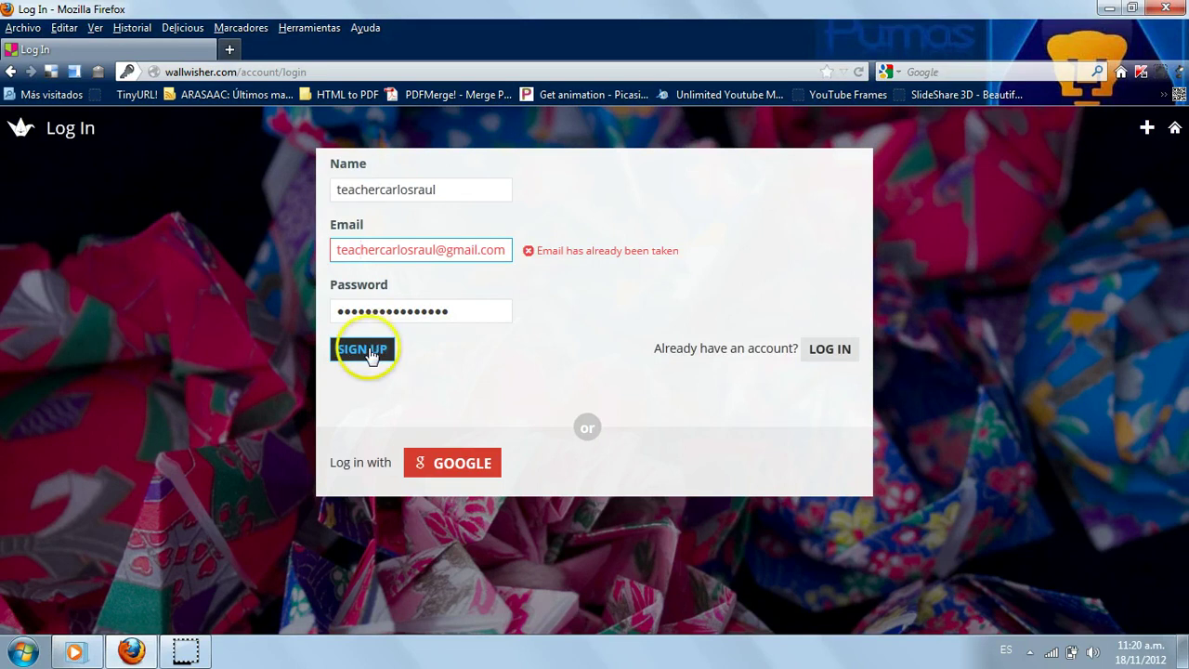
click(372, 353)
click(371, 353)
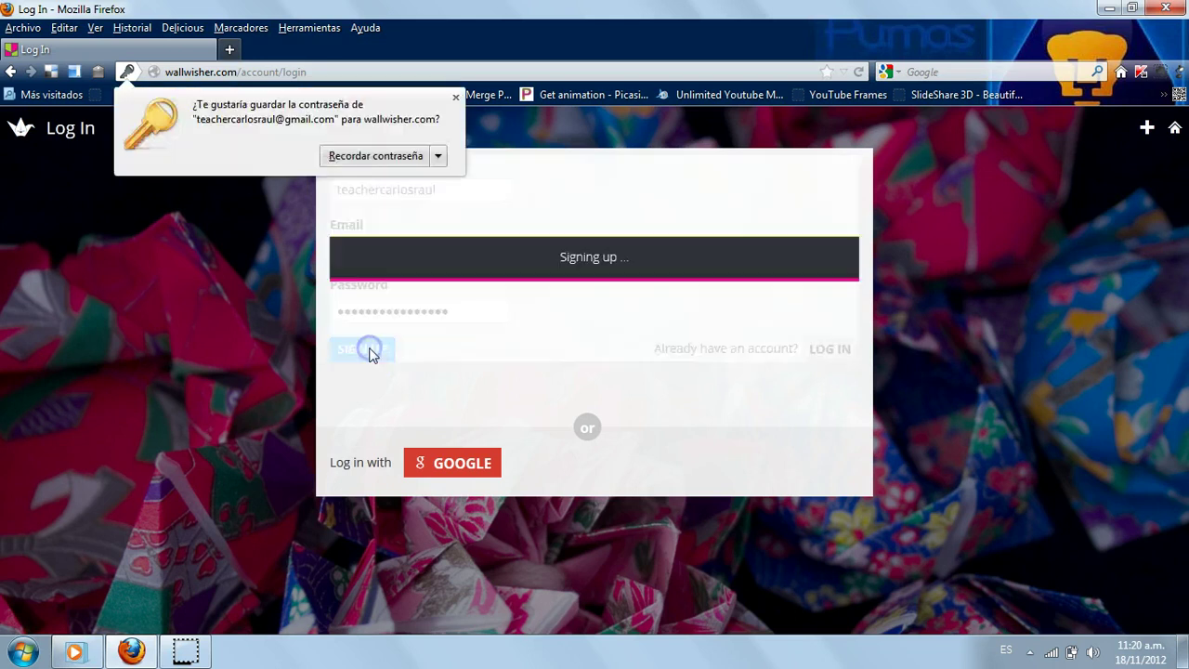
click(488, 351)
- Let Firefox remember the Wallwisher account password
click(483, 241)
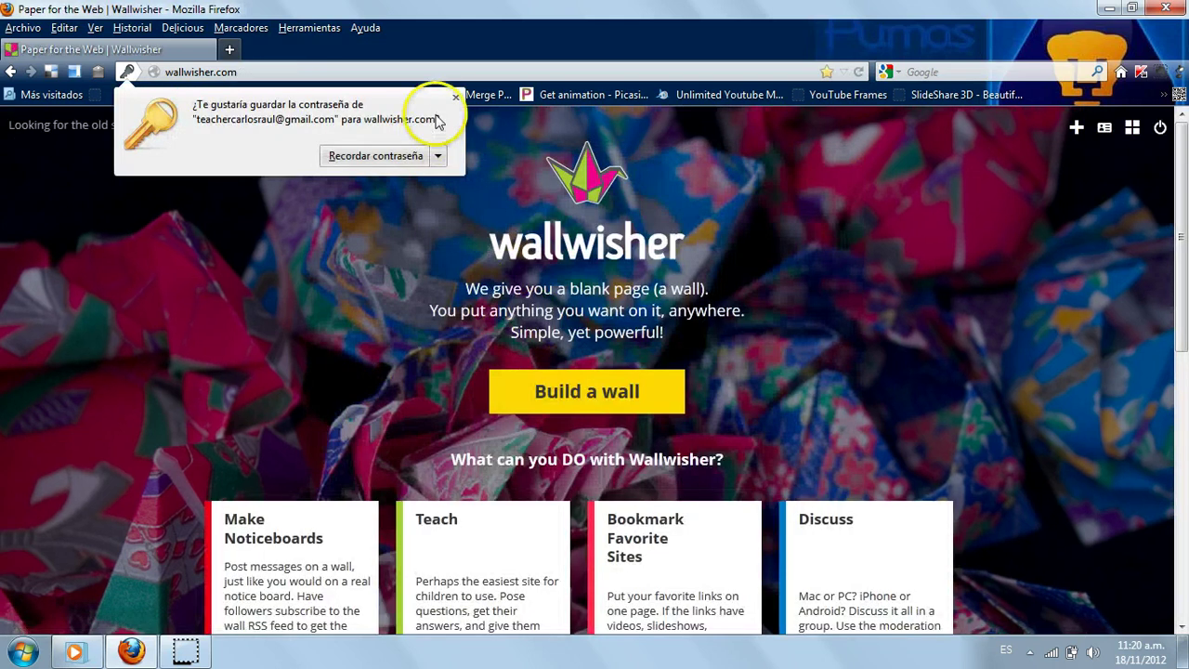
click(371, 157)
click(833, 336)
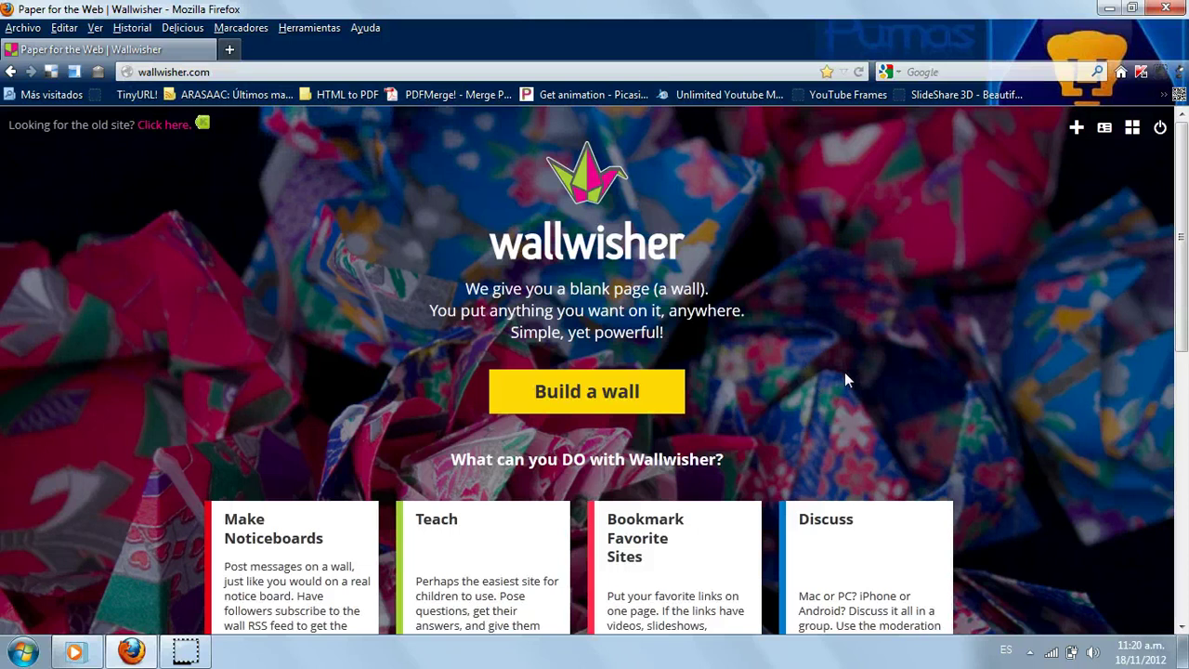
click(1160, 128)
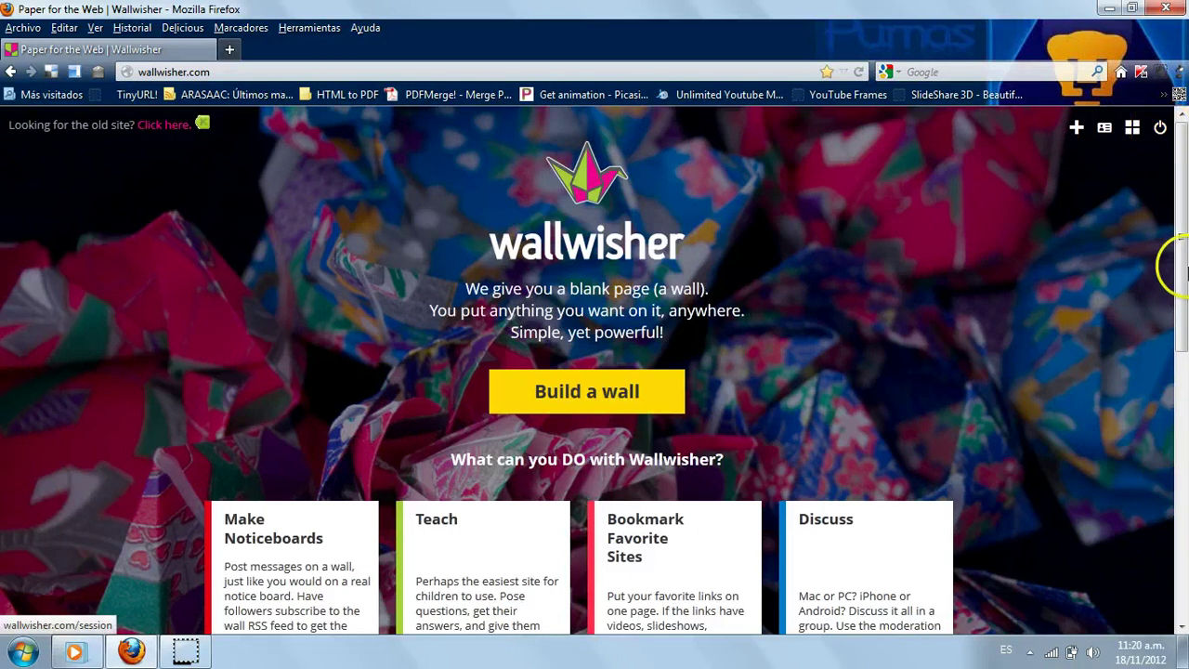
- Scroll down the signed-in home page through the use-case examples
scroll(1178, 291, down, 3)
drag(1181, 320, 1175, 228)
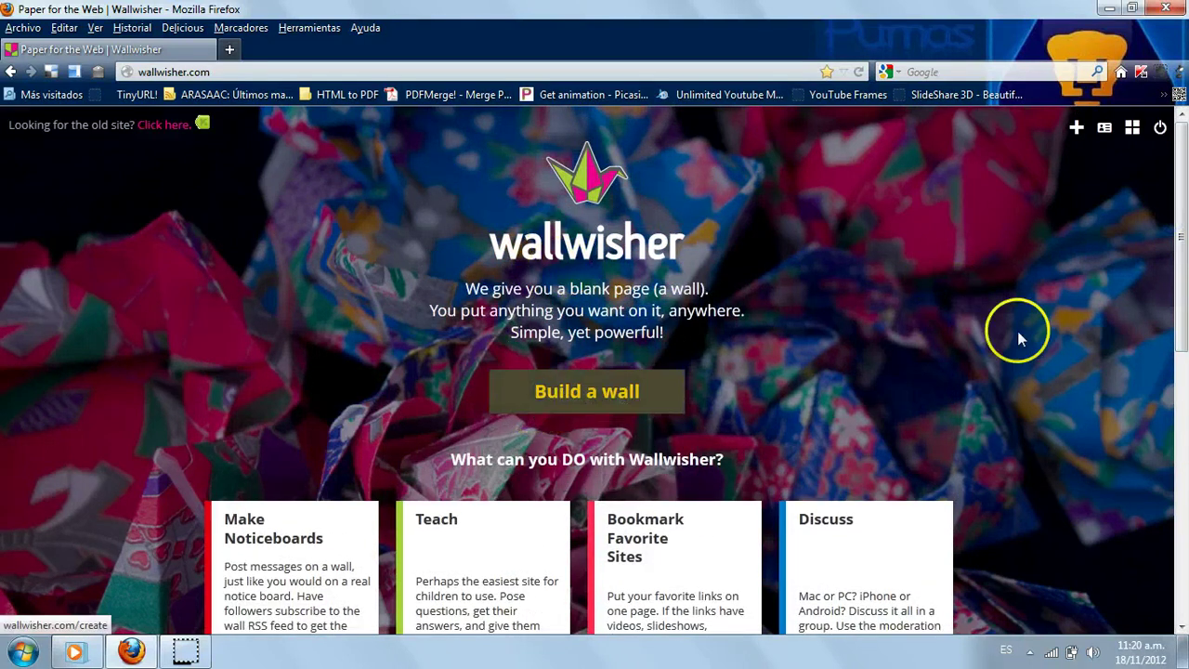
scroll(1178, 325, down, 5)
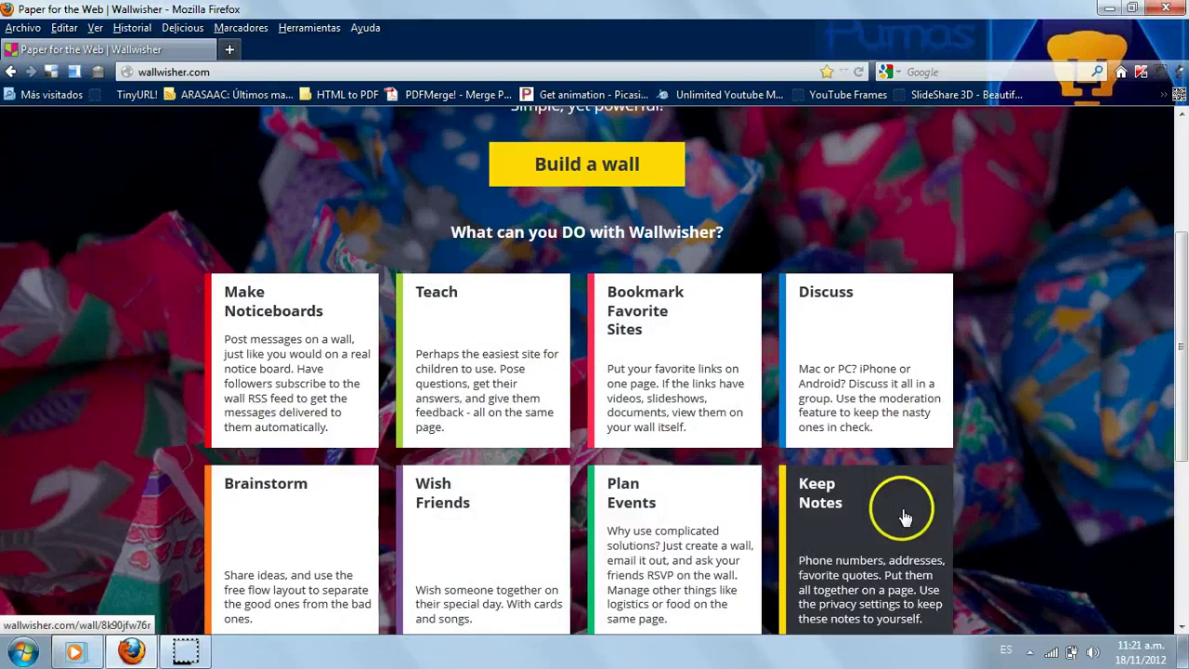
scroll(1178, 345, down, 2)
drag(1178, 345, 1182, 149)
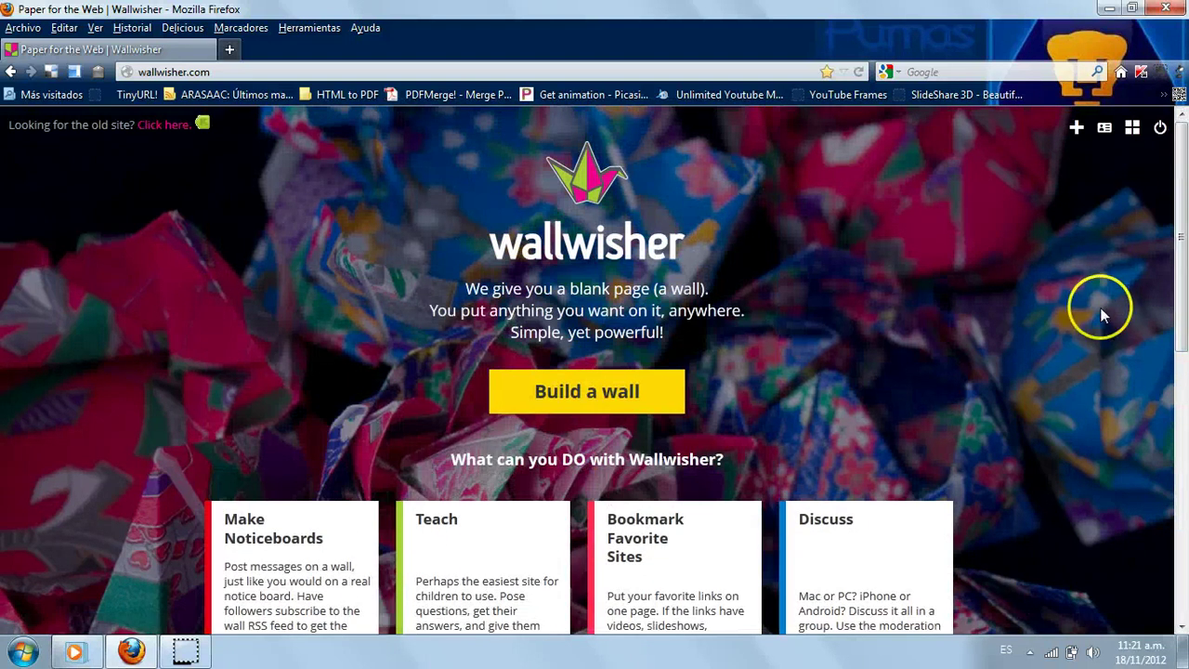
- Build a new wall titled 'Course 1-Nov 2012' with description 'A bulletin board for the class.'
click(593, 391)
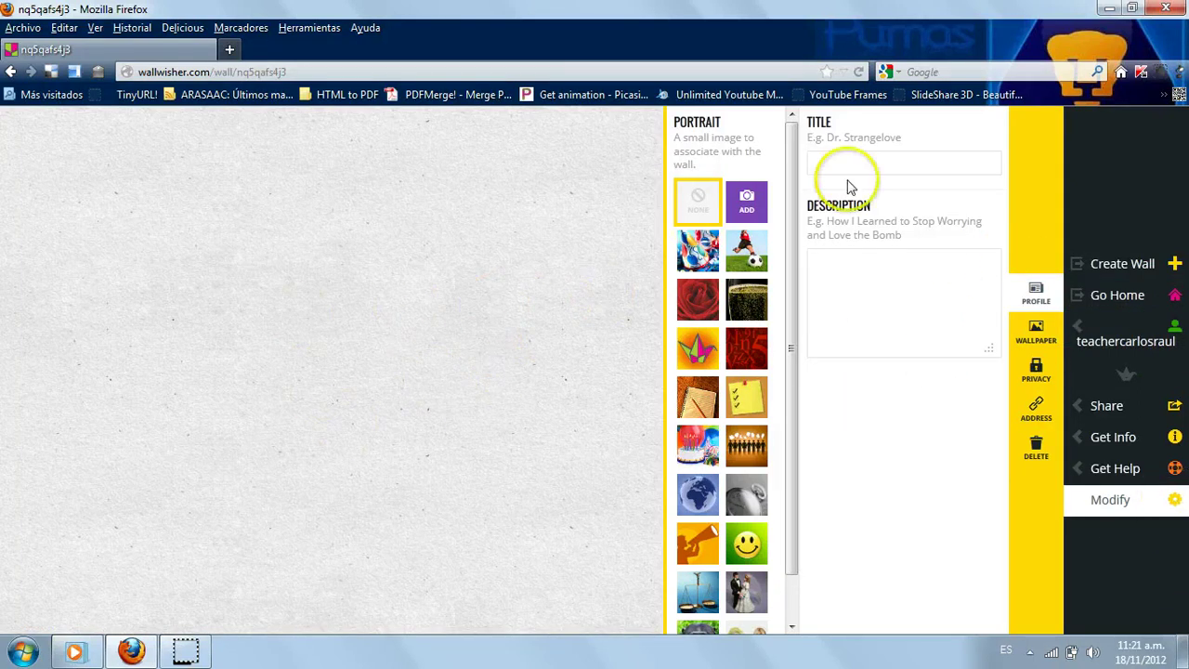
click(875, 167)
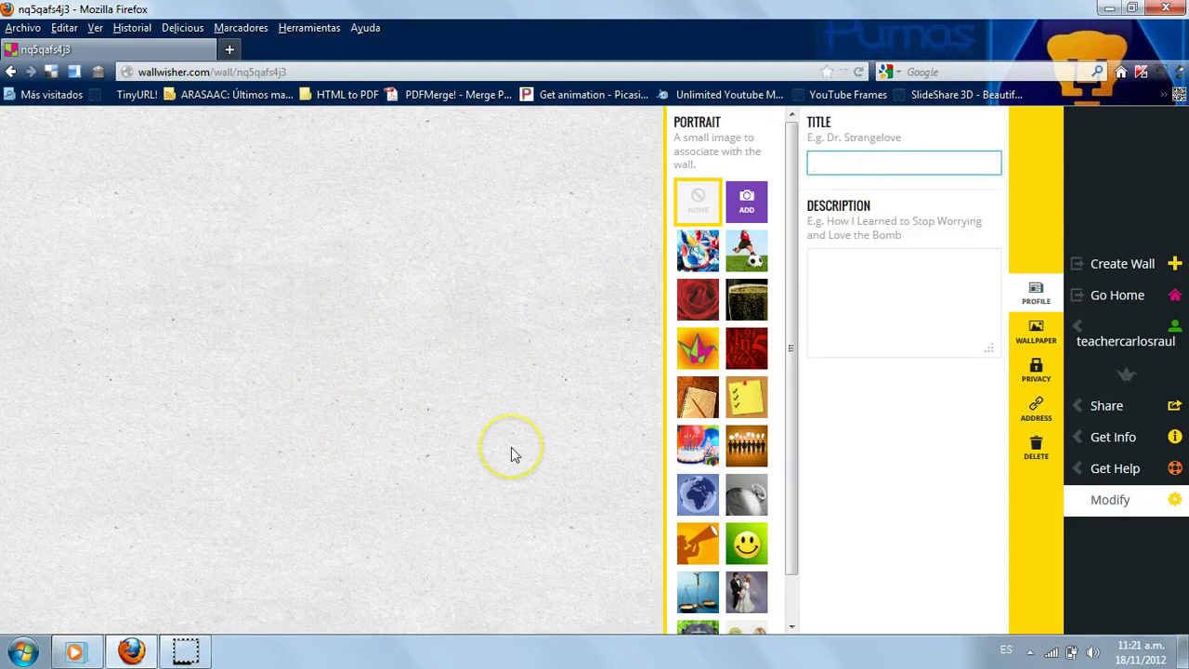
text(Cour)
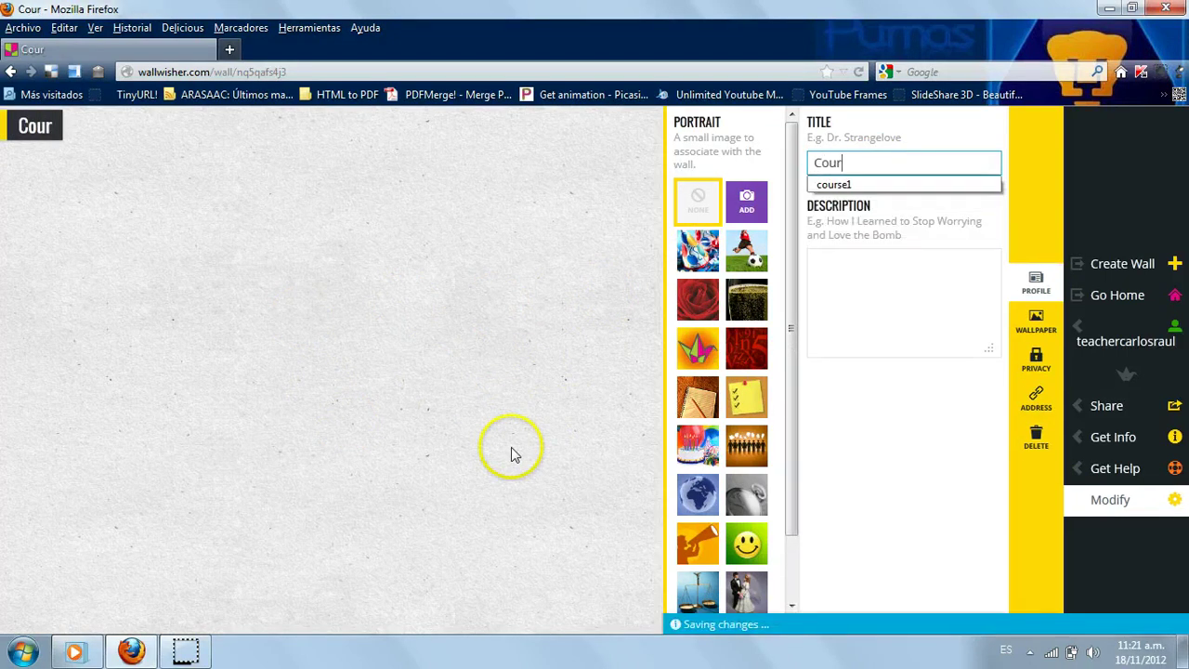
text(se 1)
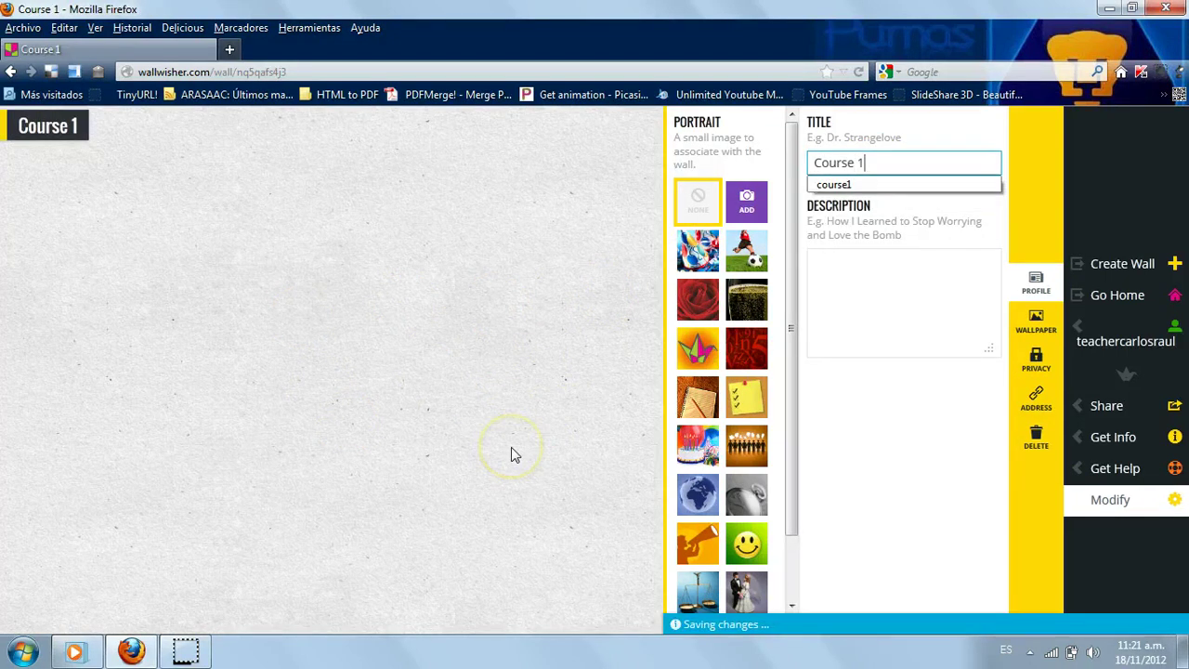
text(-)
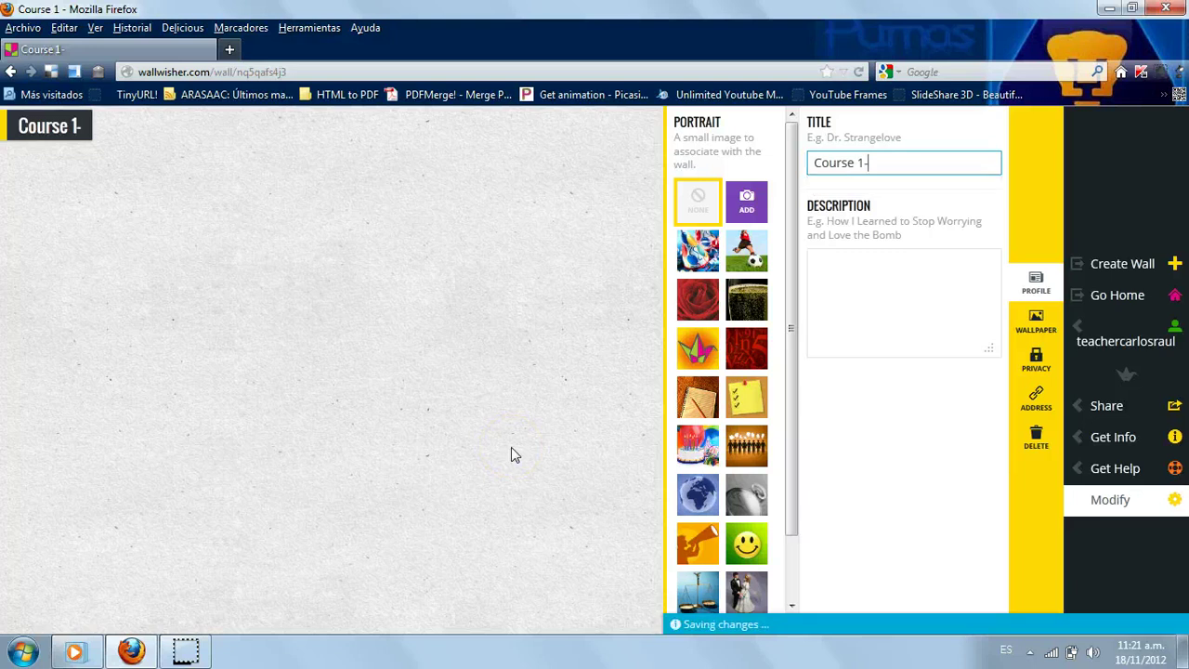
text(Nov 2012)
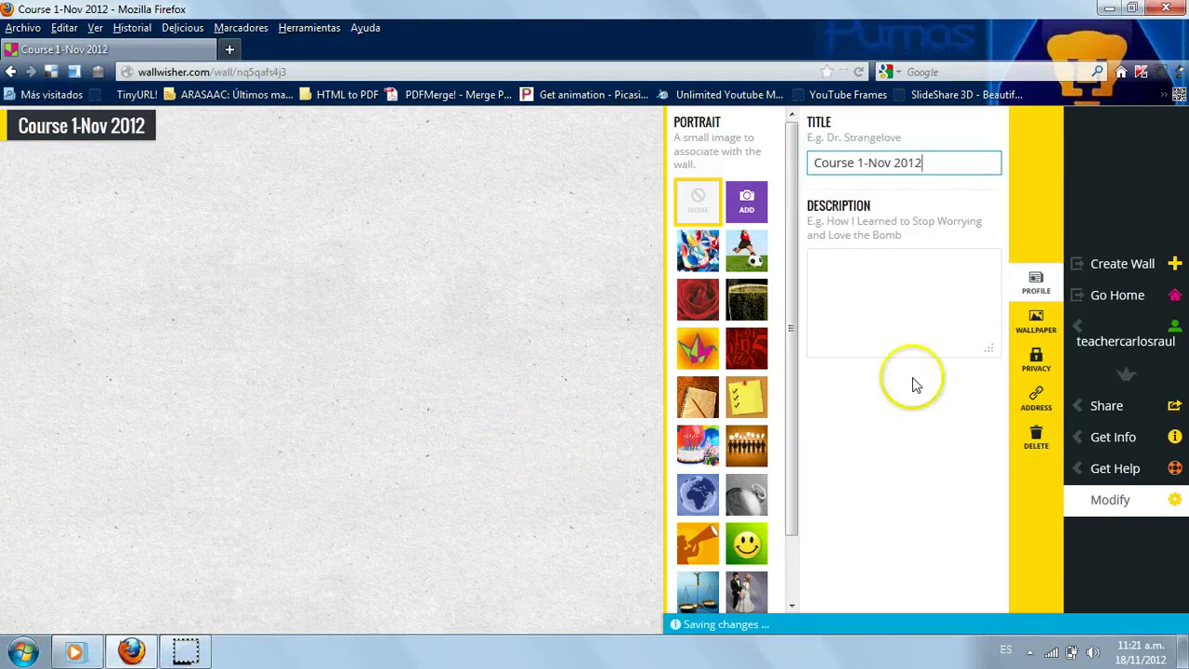
click(855, 318)
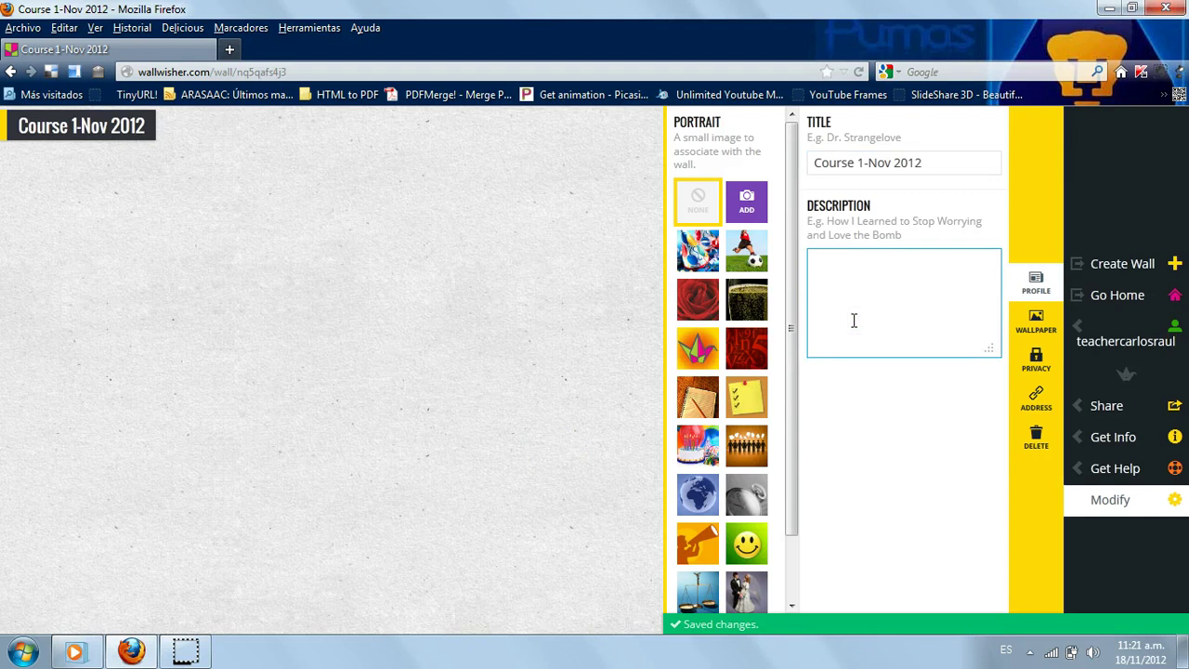
text(A)
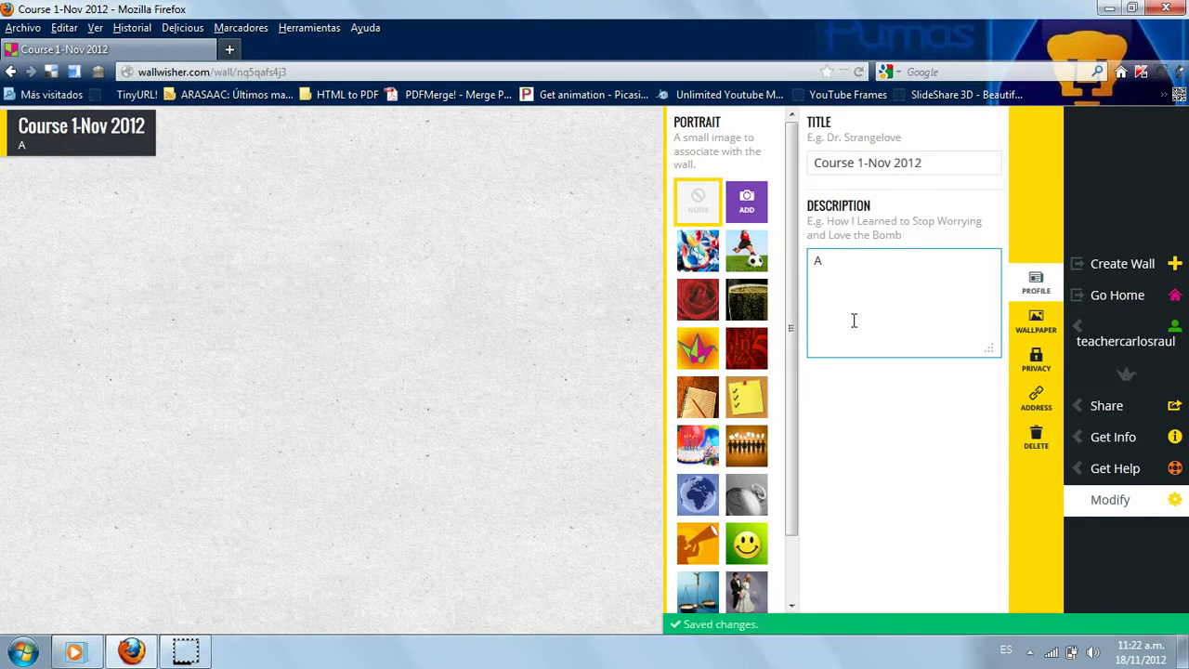
text( bulletin board for t)
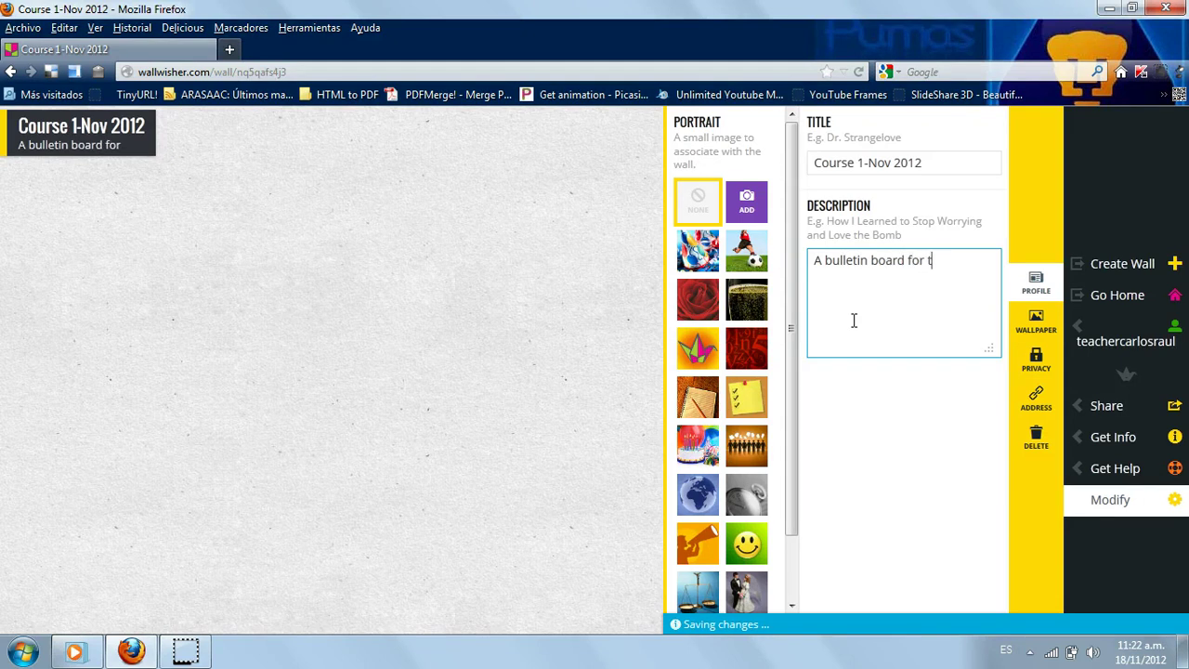
text(he class.)
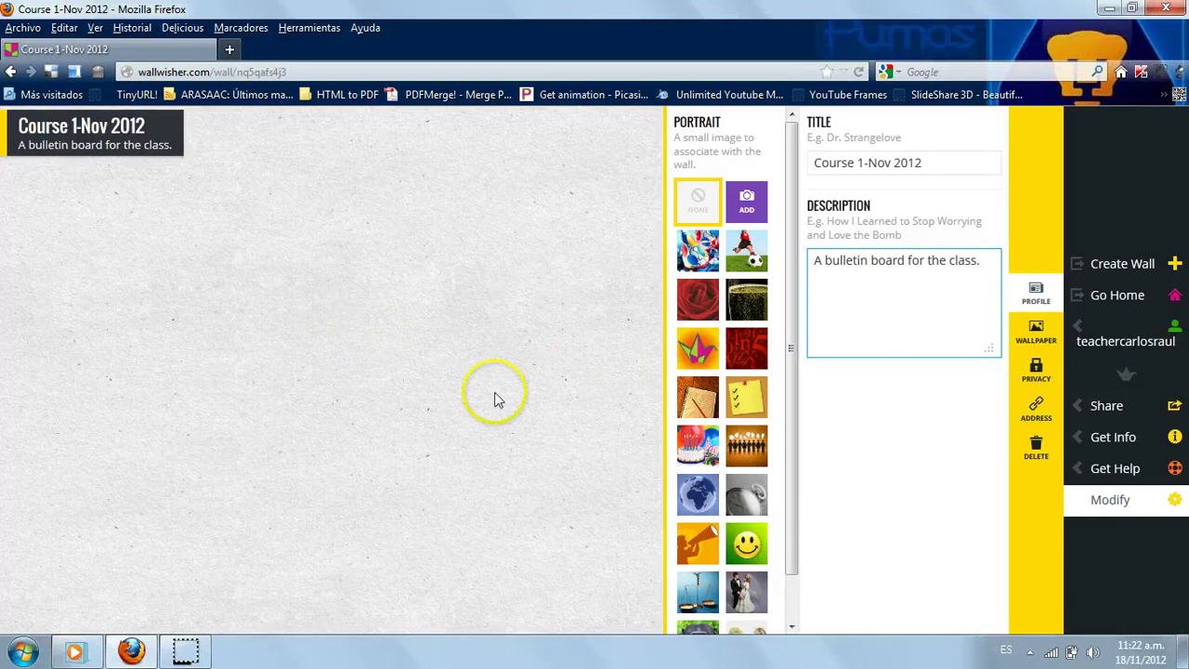
click(283, 375)
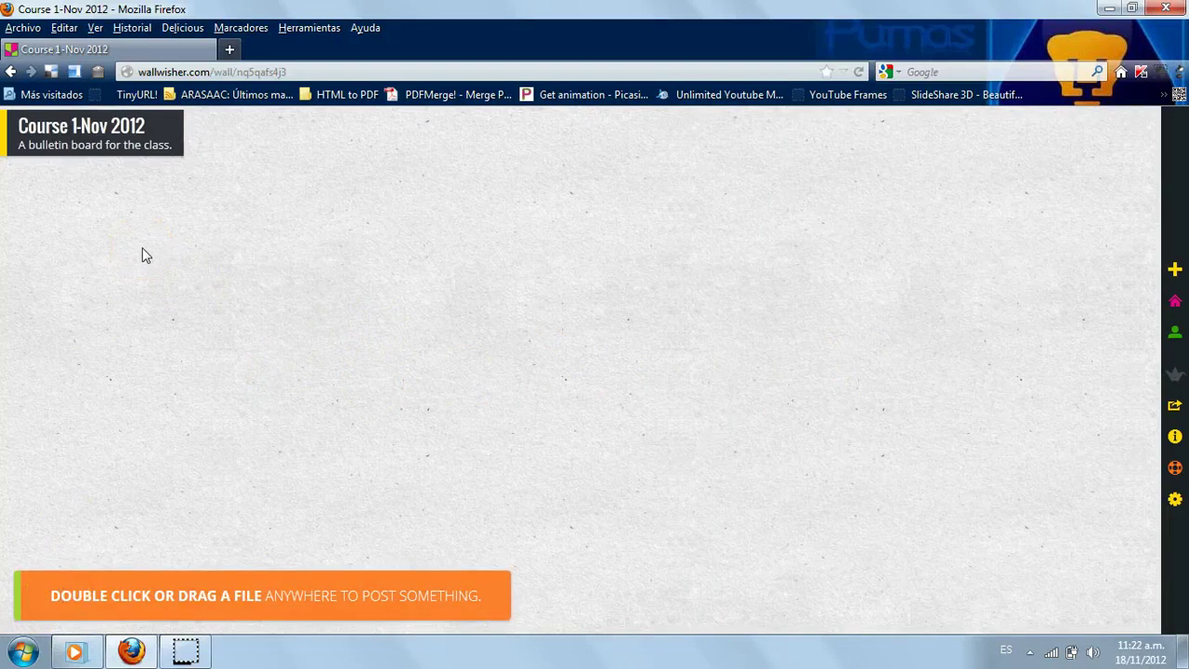
- Create a new note on the wall titled with the teacher's name
click(77, 220)
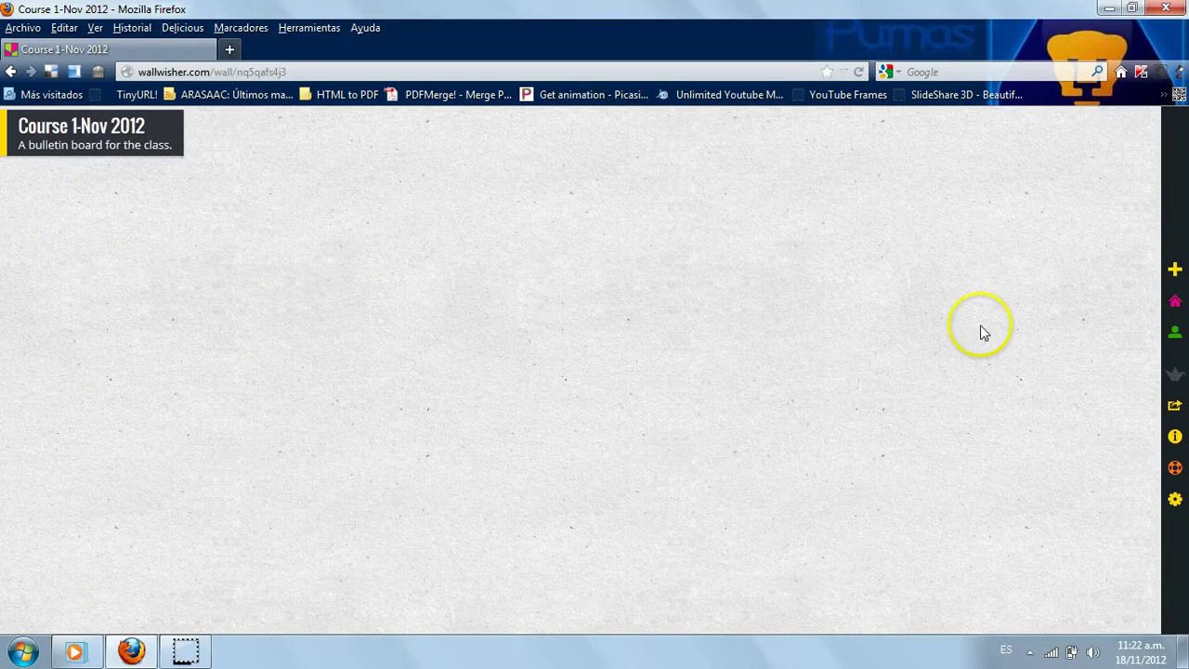
double_click(524, 253)
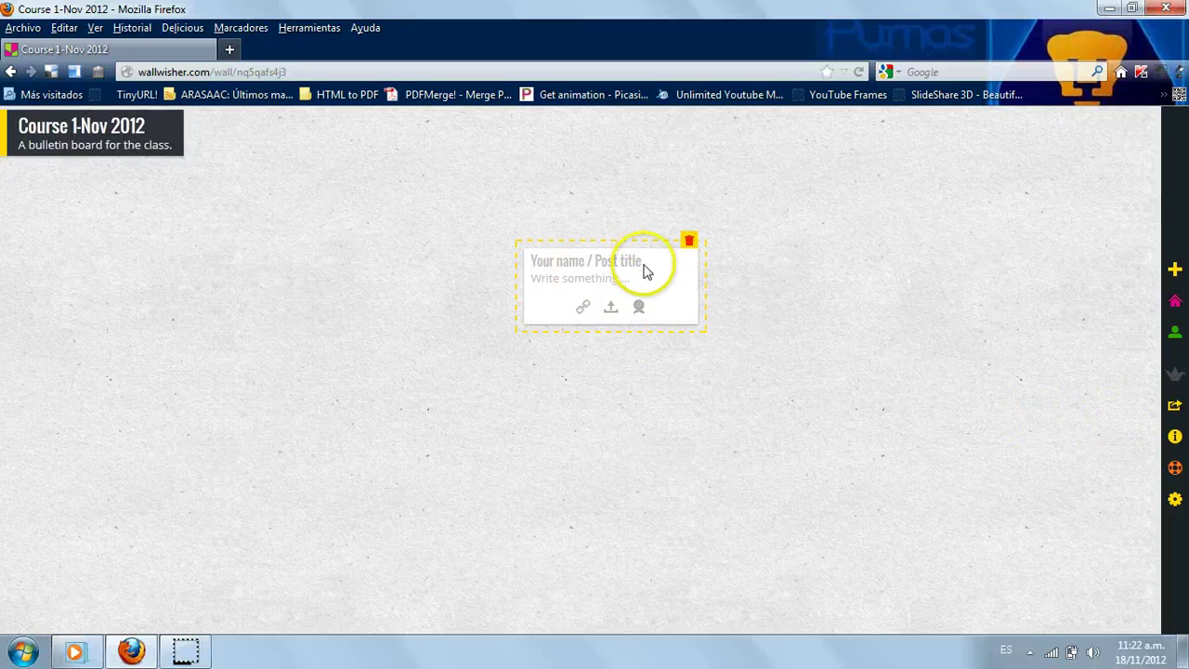
drag(533, 258, 635, 260)
click(541, 265)
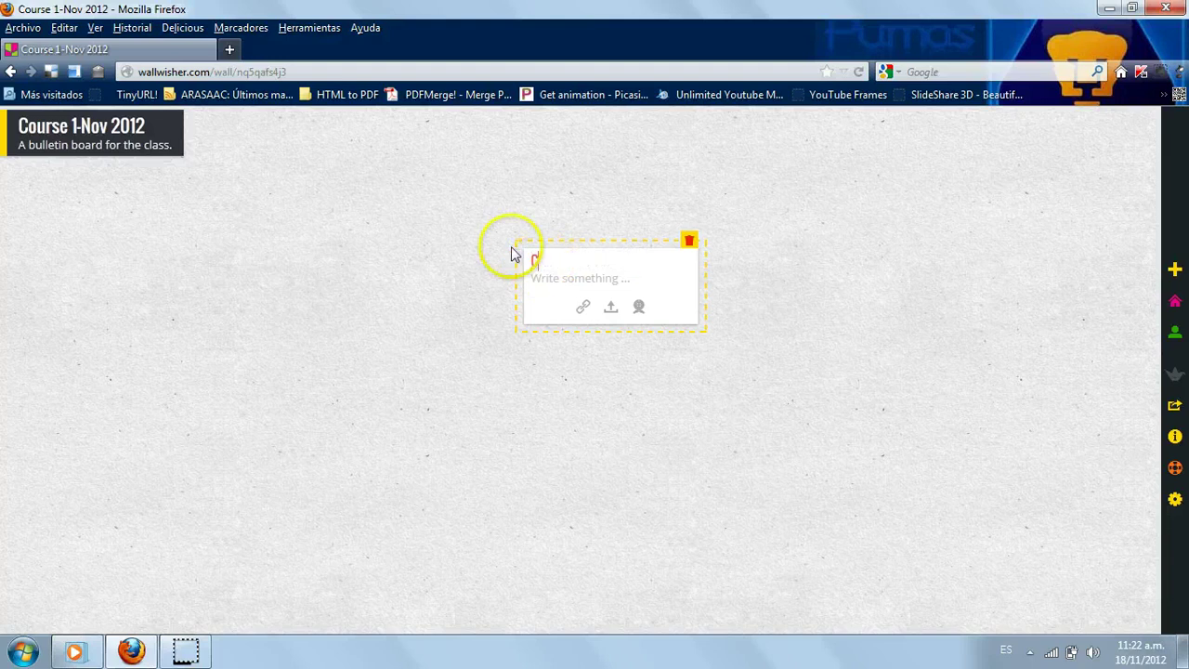
text(Carlos Raul)
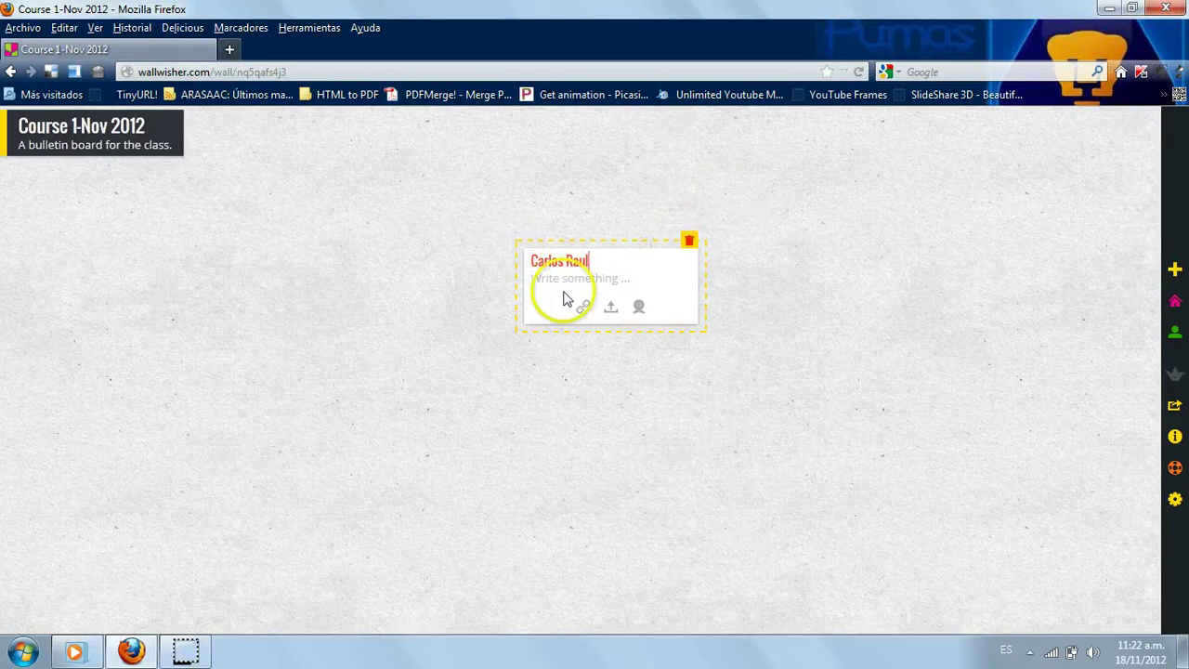
- Write 'Hello everyone, This is the first activity.' asking students their name, where they study, their age
click(558, 279)
text(Hello e)
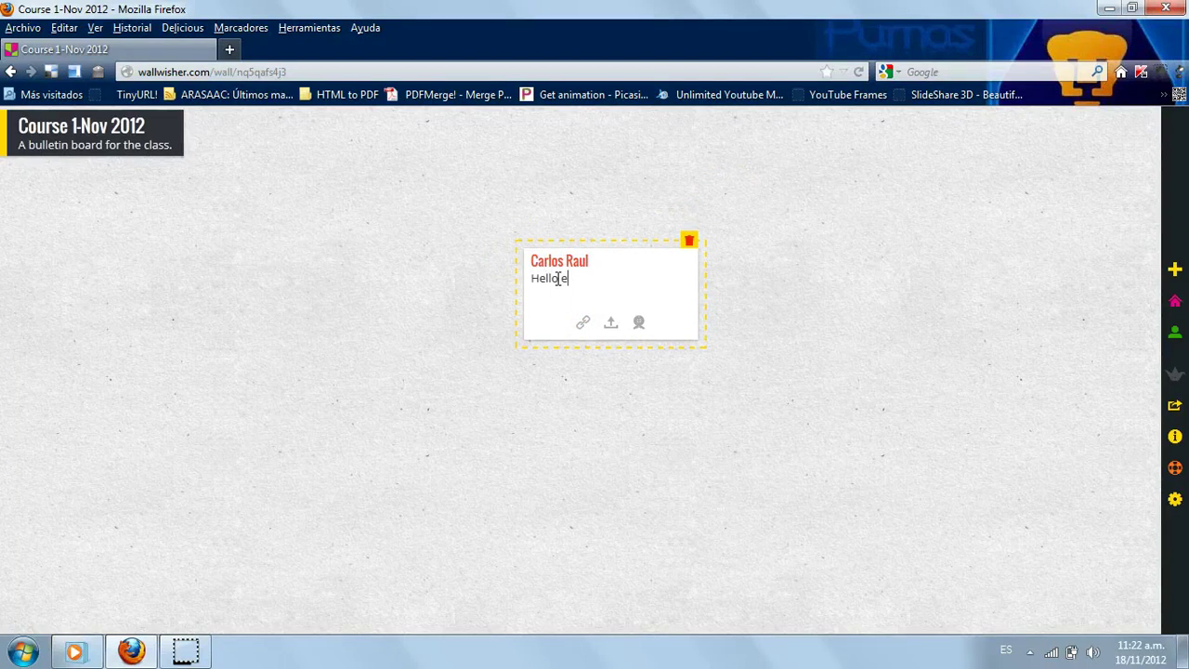
text(veryone,)
key(Return)
text(Thi)
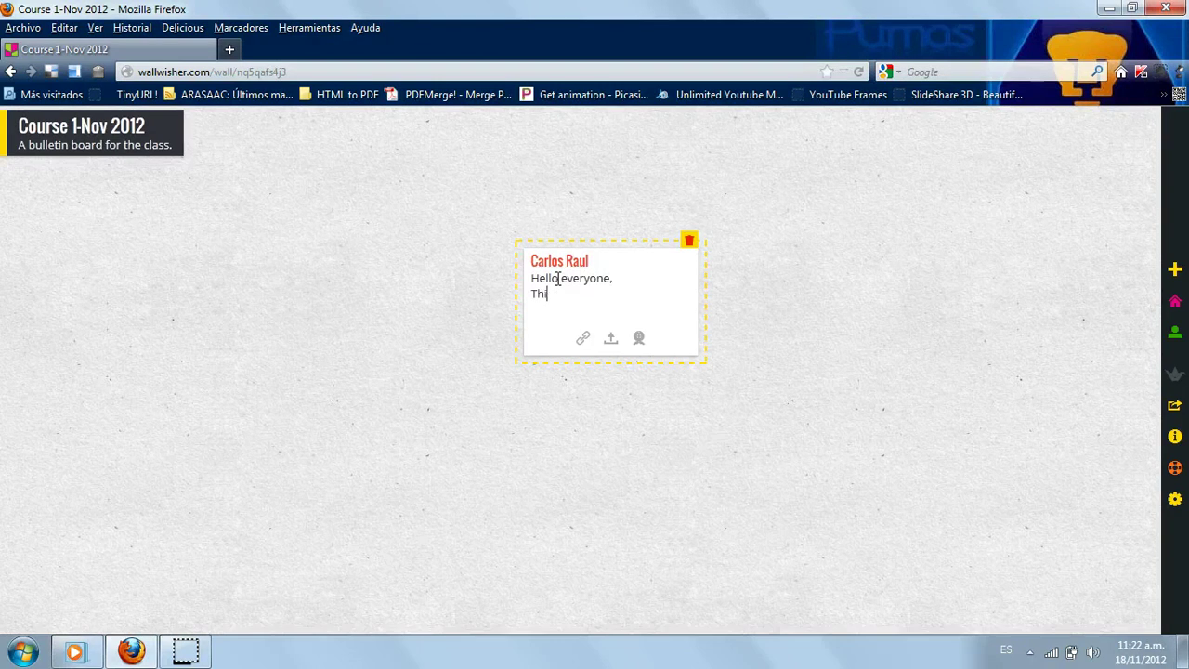
text(s is the d)
key(BackSpace)
text(first activity.)
key(Return)
text(Tel)
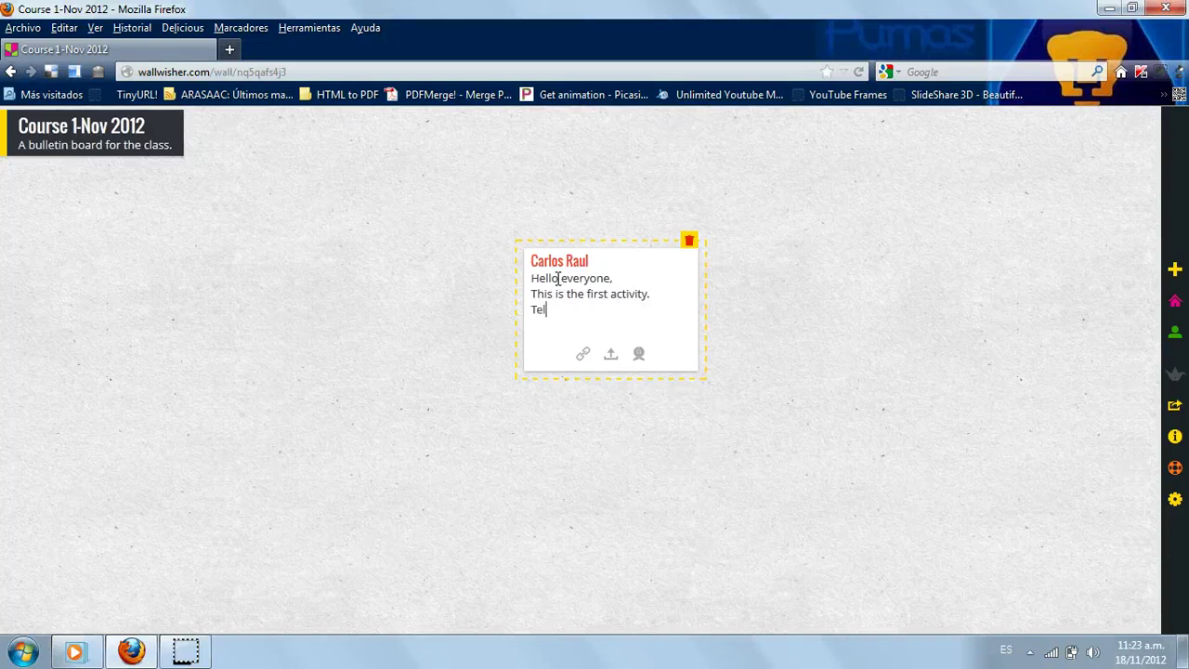
text(l us your name, where you study,)
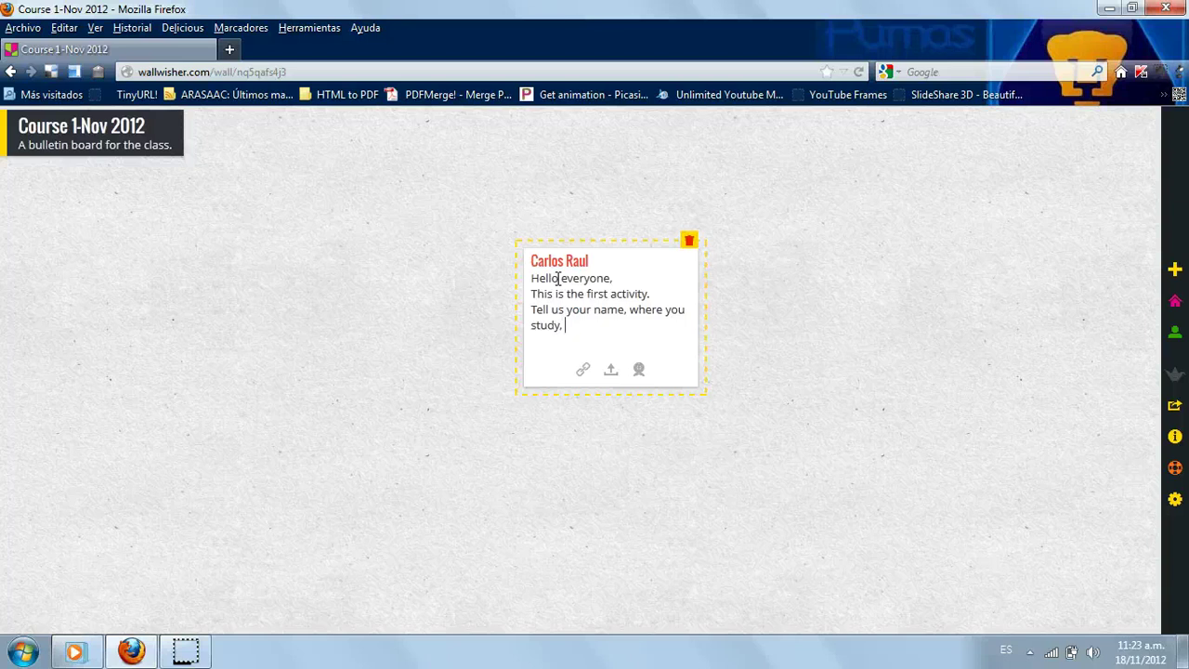
text(ur age.)
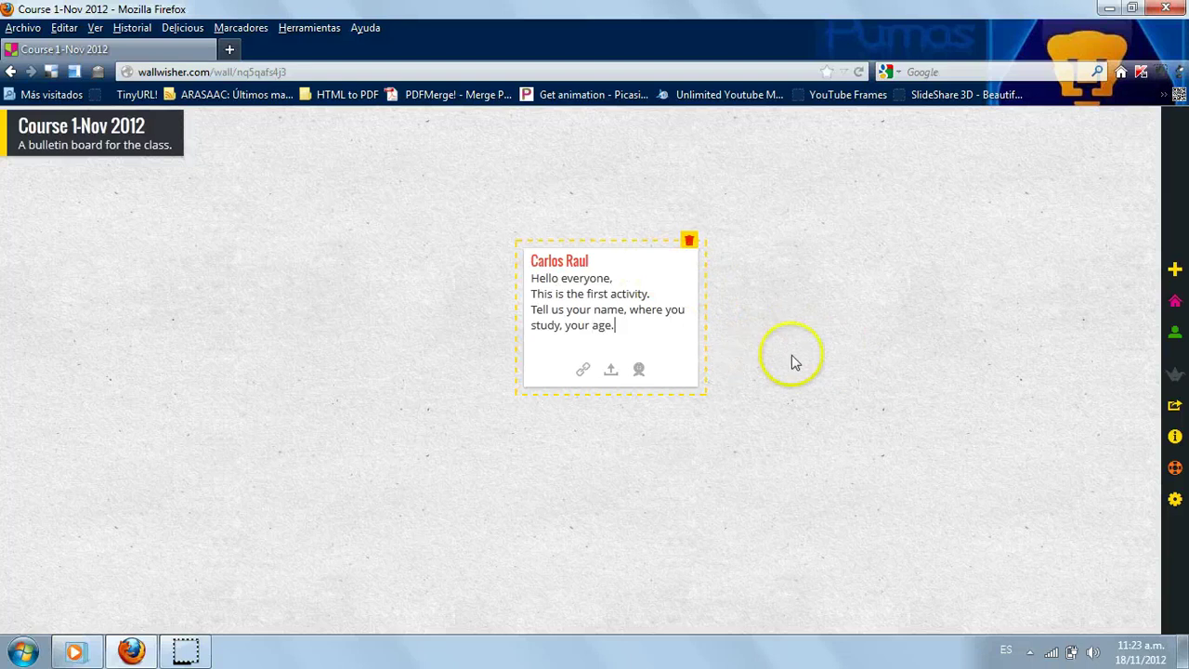
click(788, 277)
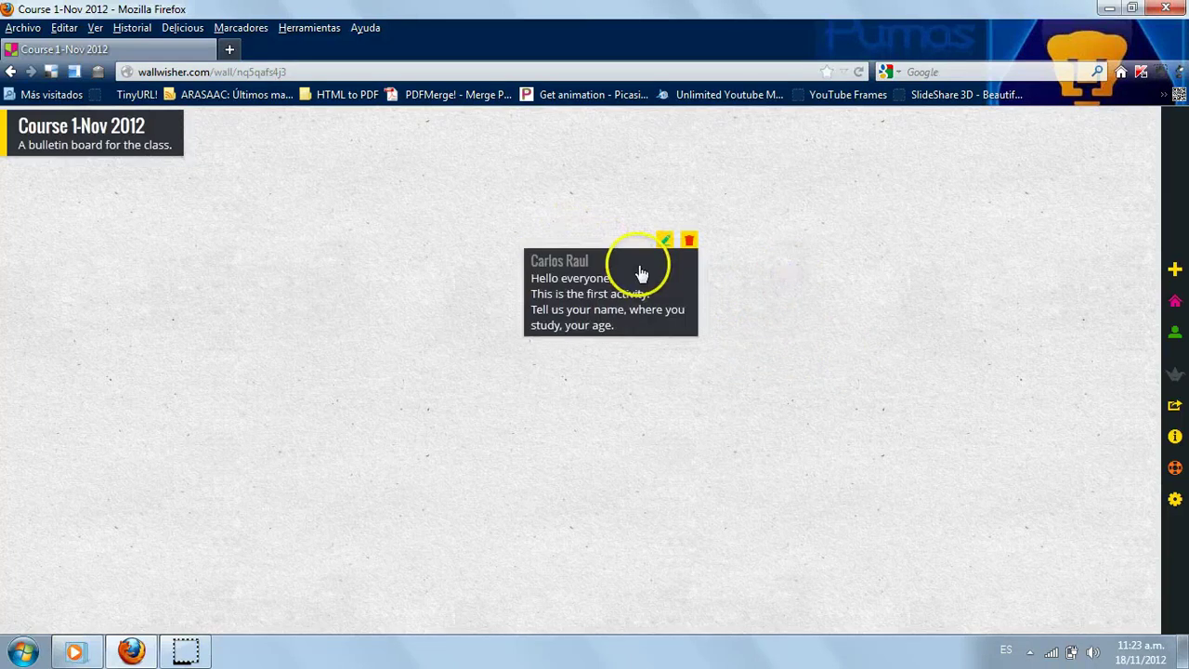
- Move the welcome note to the wall's top left and insert 'and' before 'your age'
drag(641, 260, 133, 194)
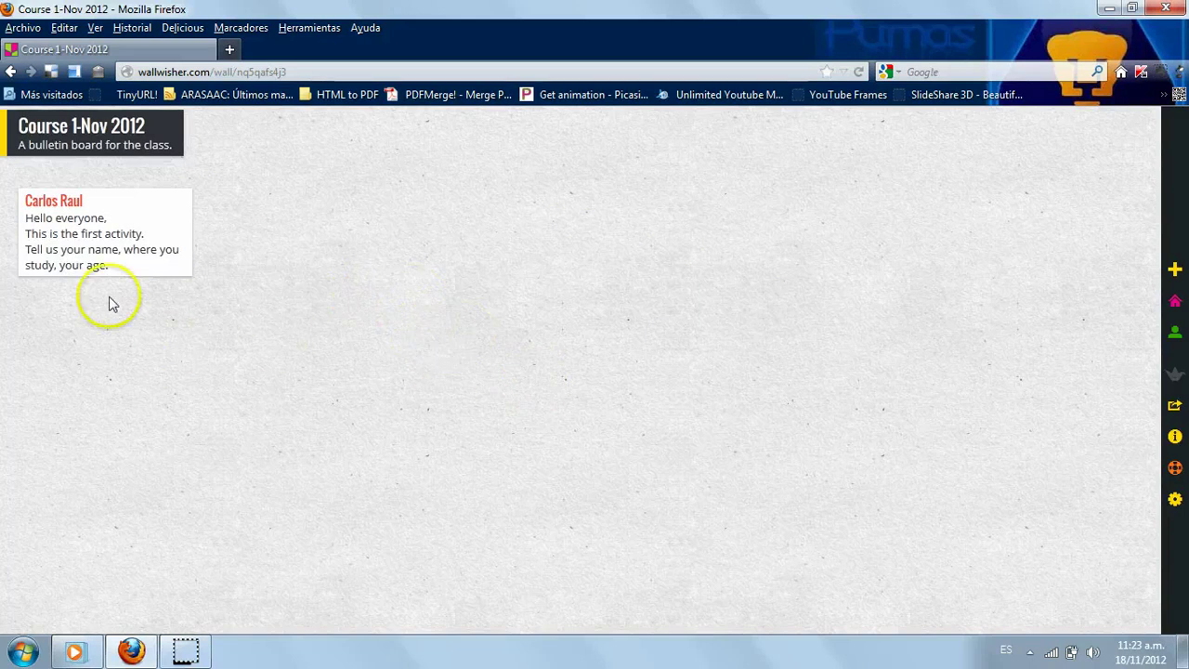
double_click(69, 268)
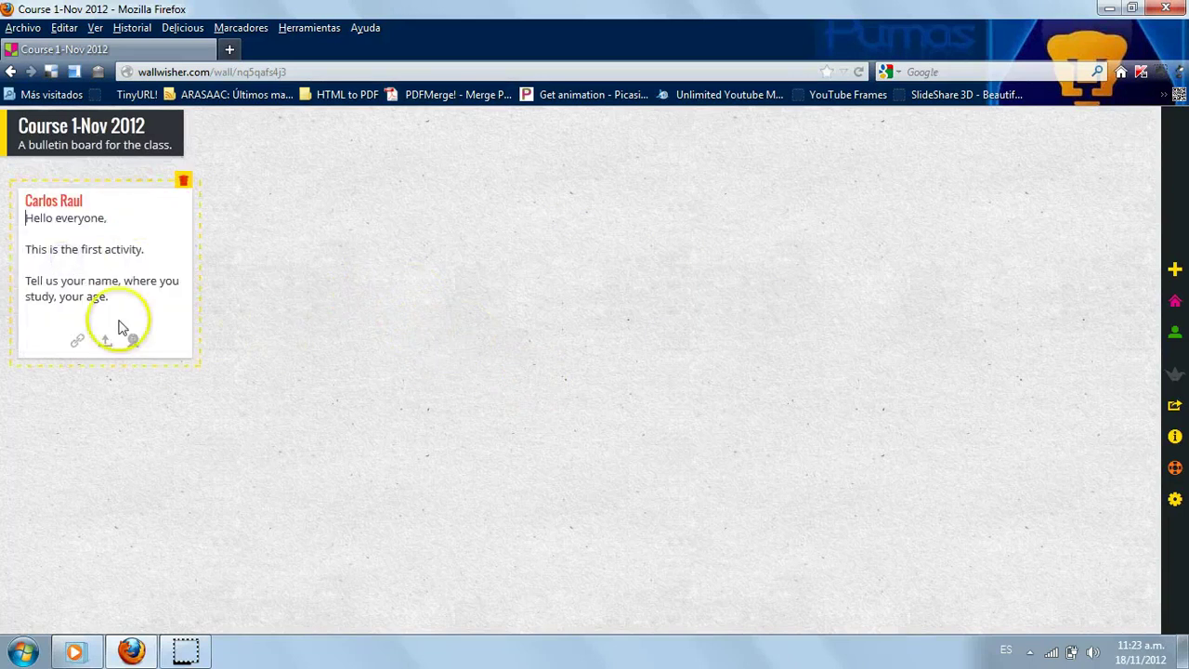
click(62, 295)
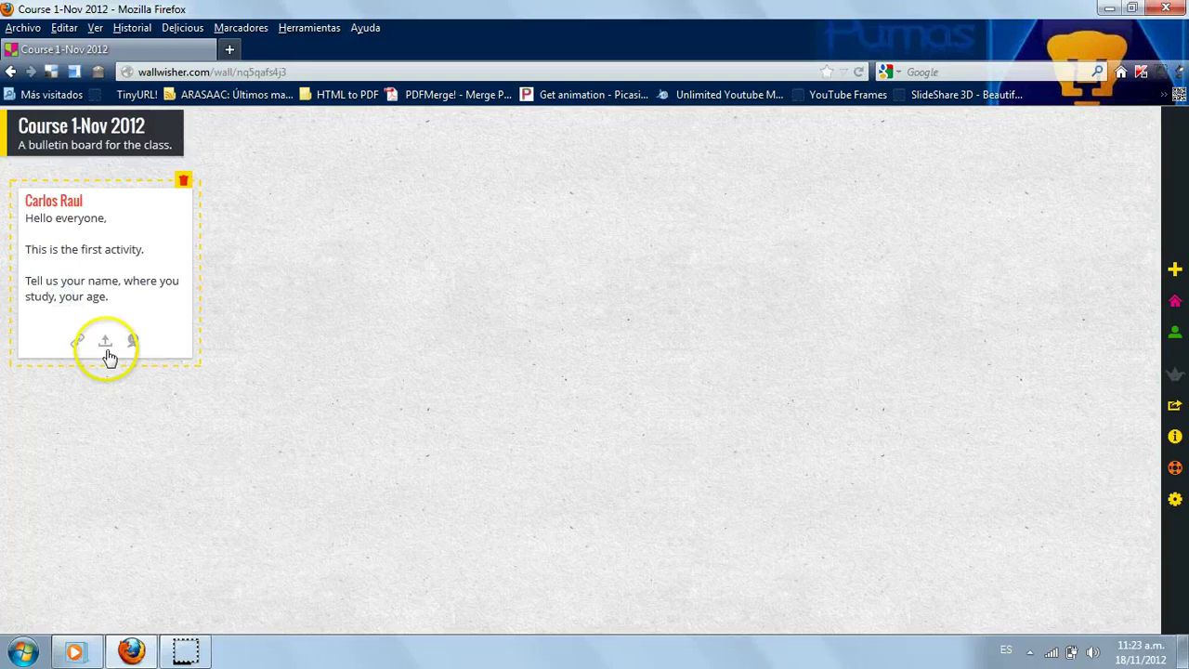
text(and)
click(363, 227)
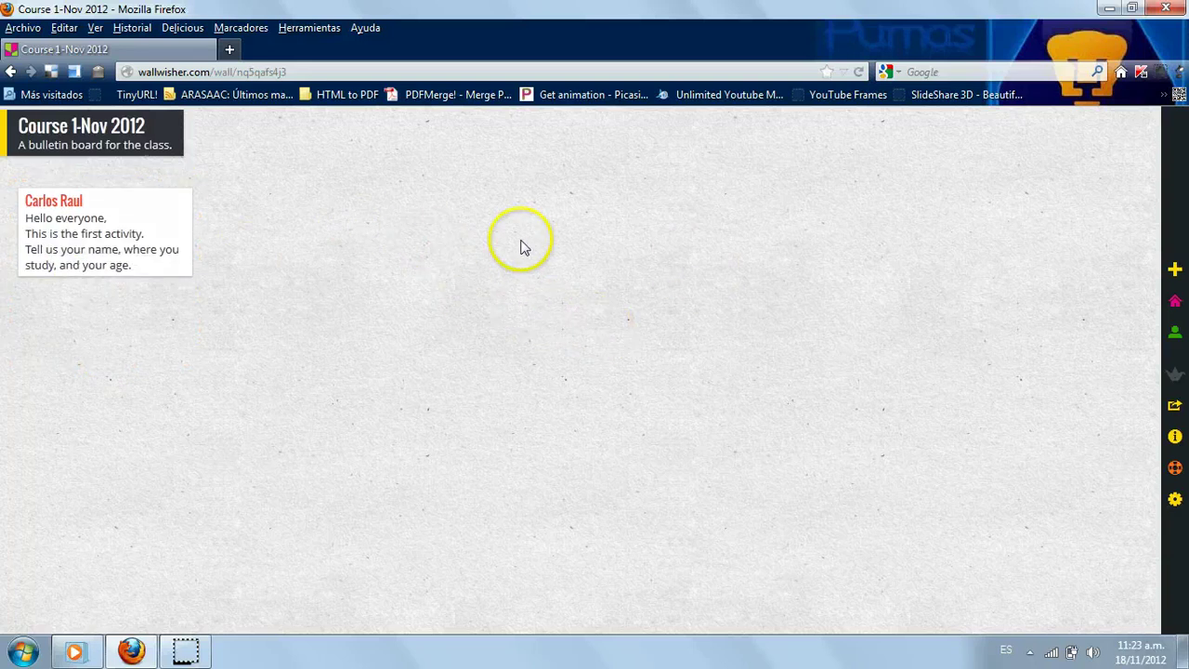
- Post a reply titled with a student's name, giving their school and age 17, beside the welcome note
double_click(456, 225)
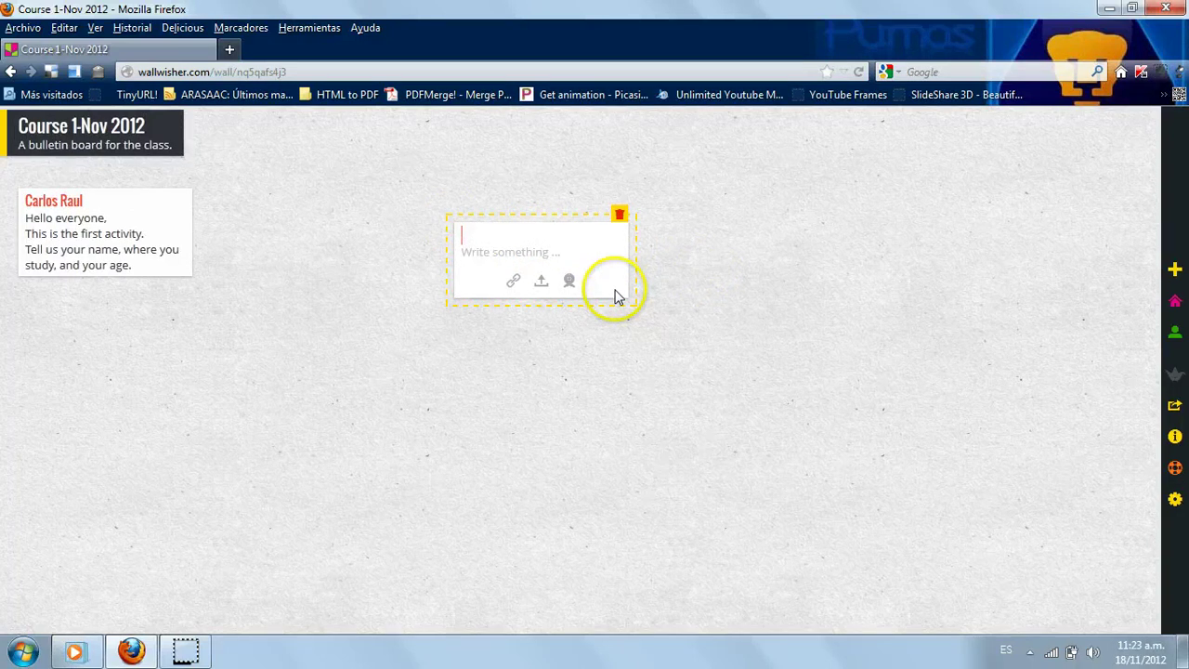
text(Armando)
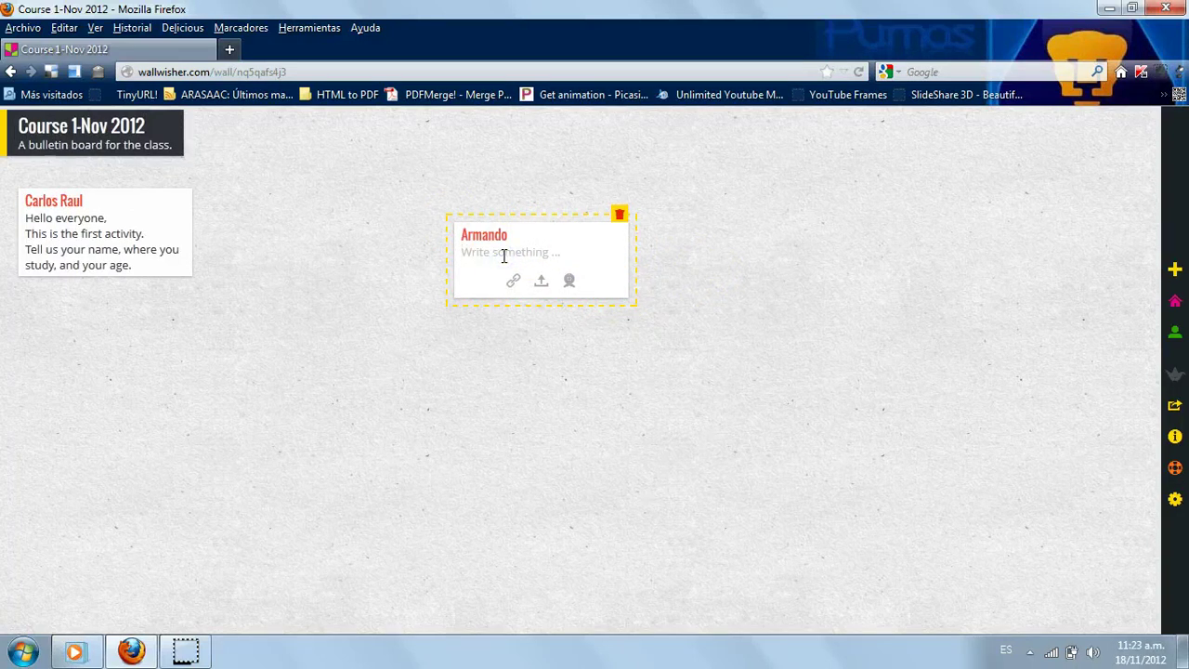
click(504, 255)
text(y)
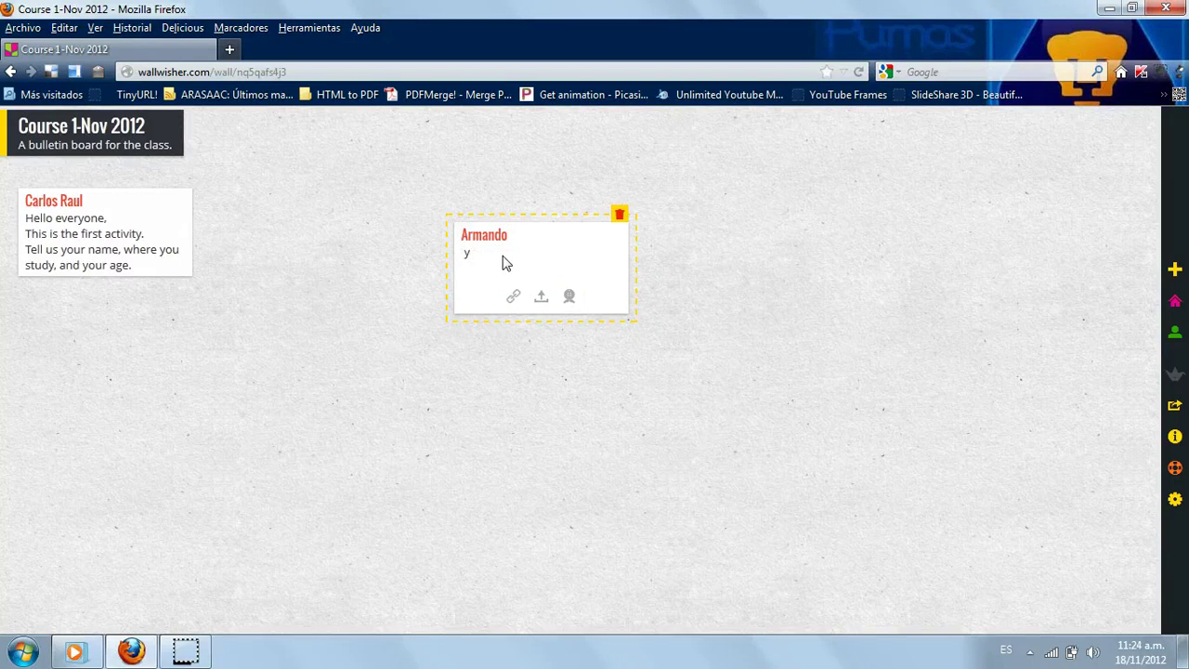
key(BackSpace)
text(My na)
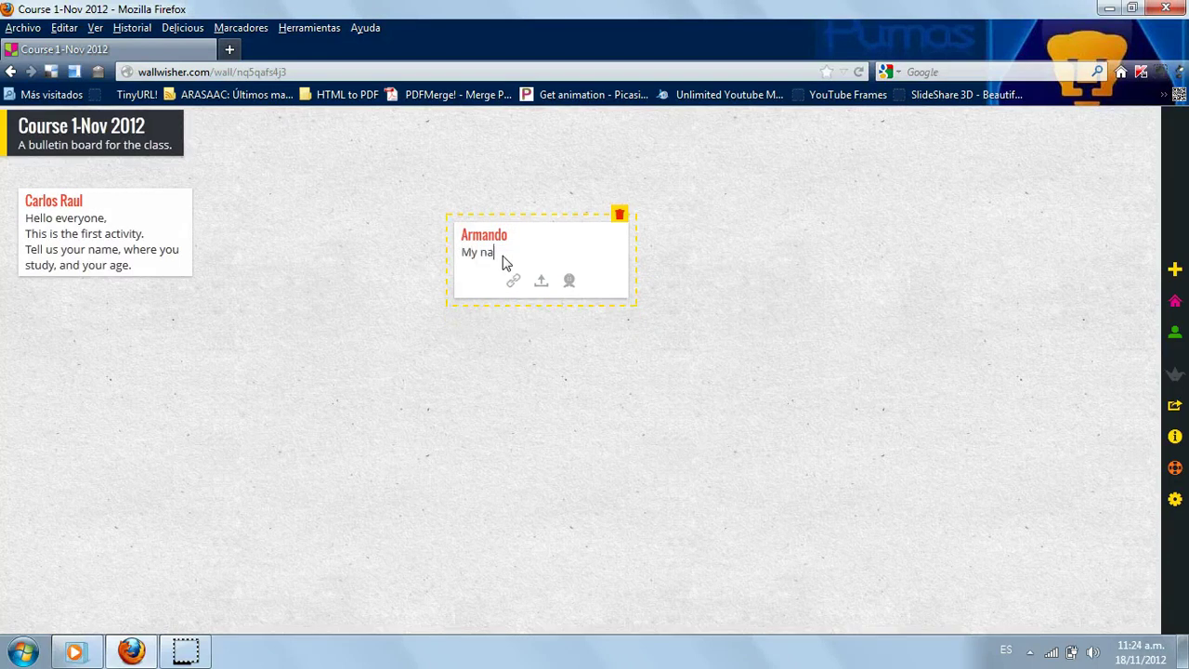
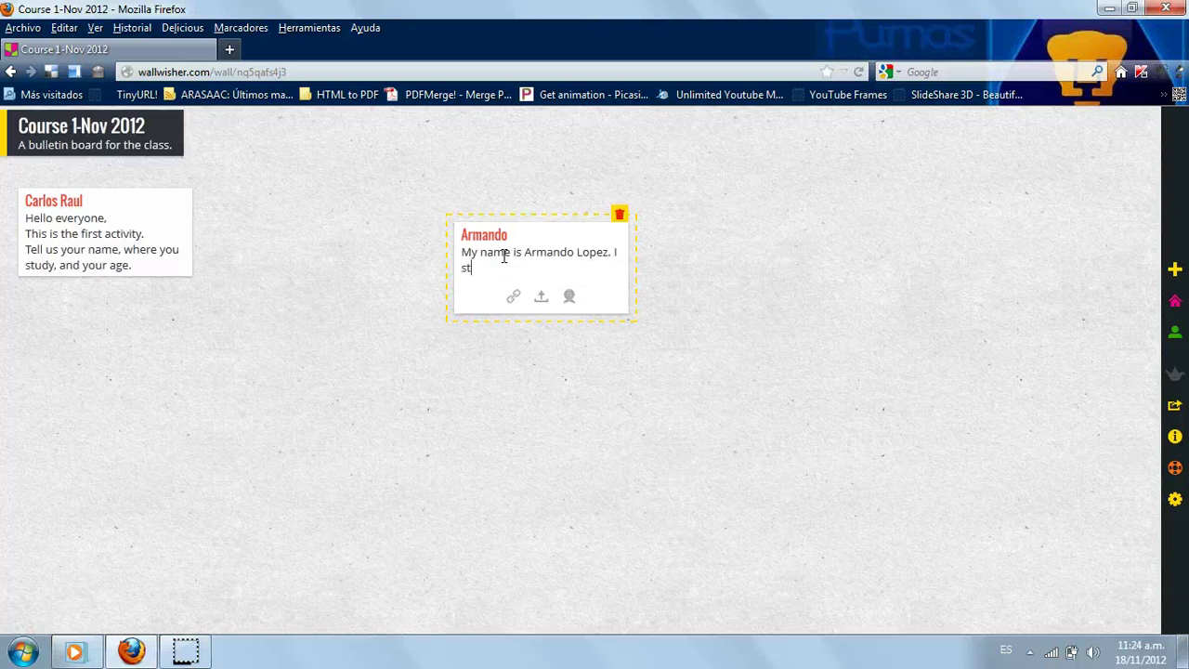
text(udy at Flores Magon)
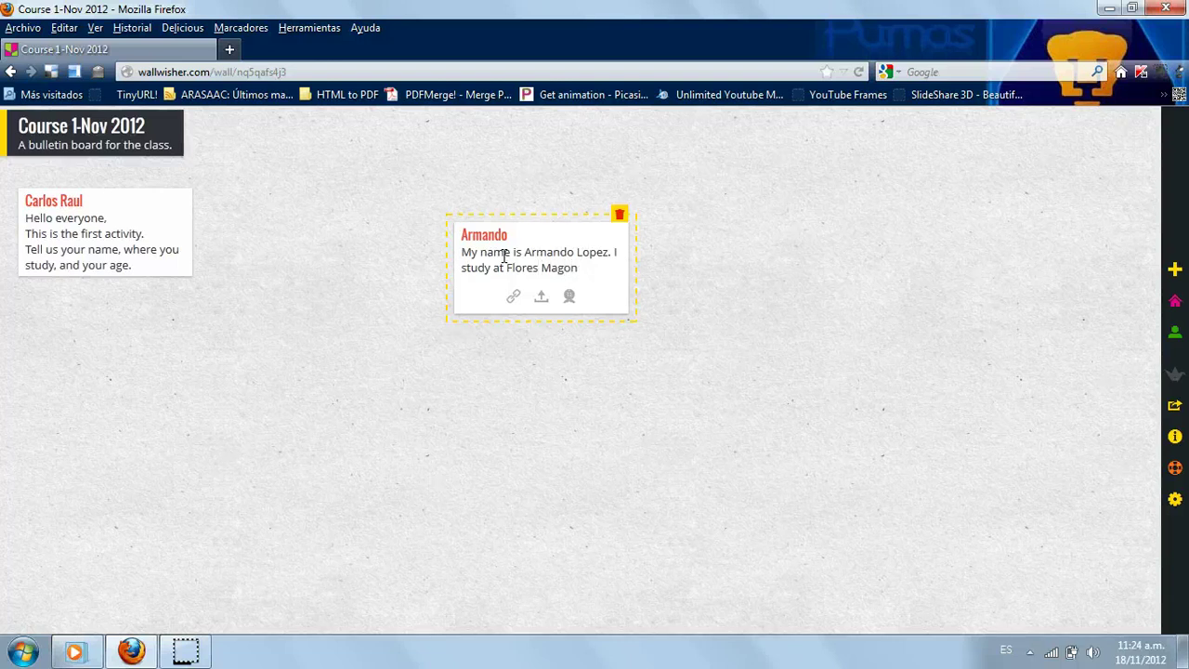
text( High School, and I)
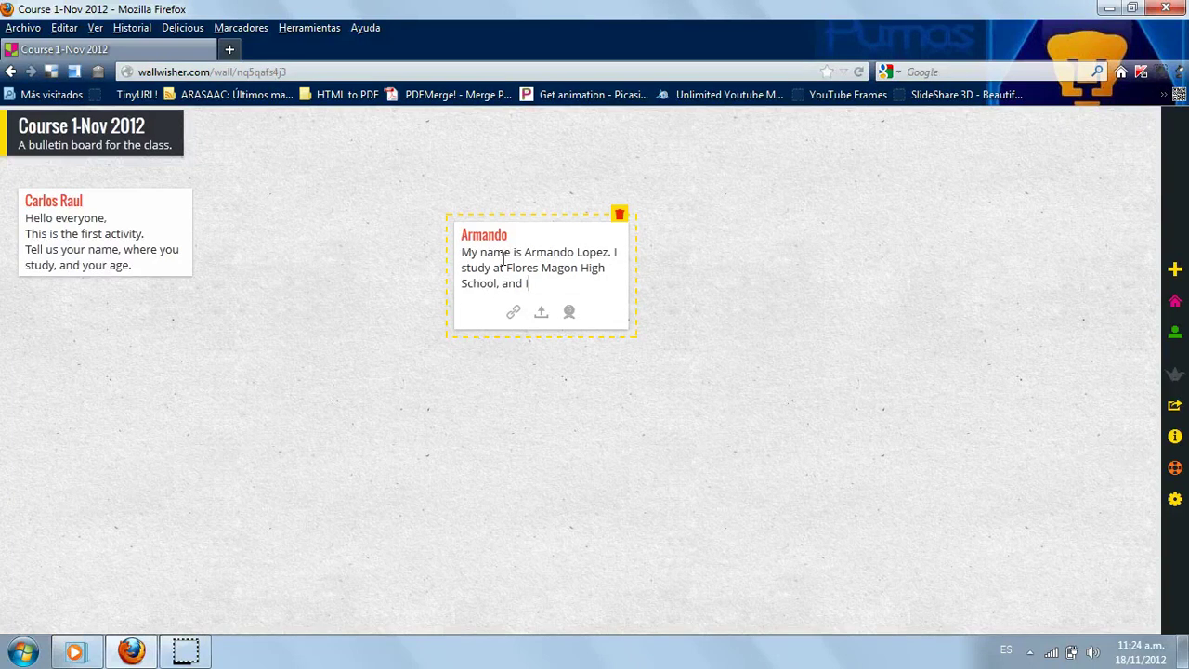
text('m 17 years old.)
click(712, 318)
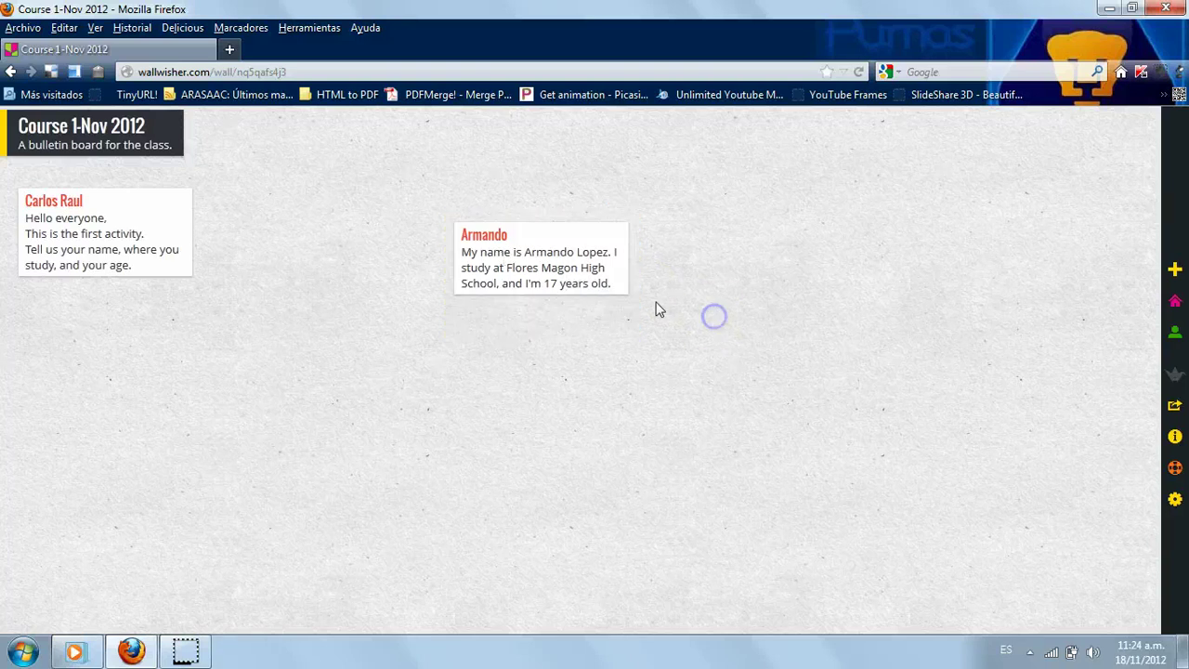
drag(537, 236, 315, 199)
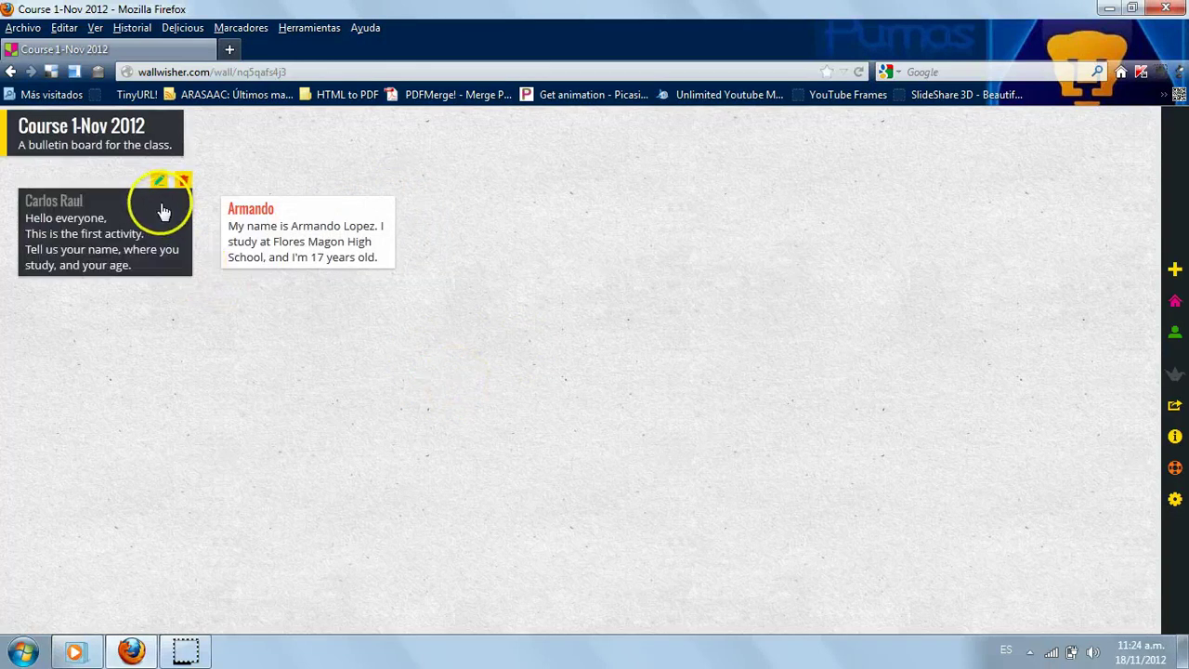
- Post a teacher note reading 'Please upload a picture of your face.' and move it to the left edge
double_click(619, 361)
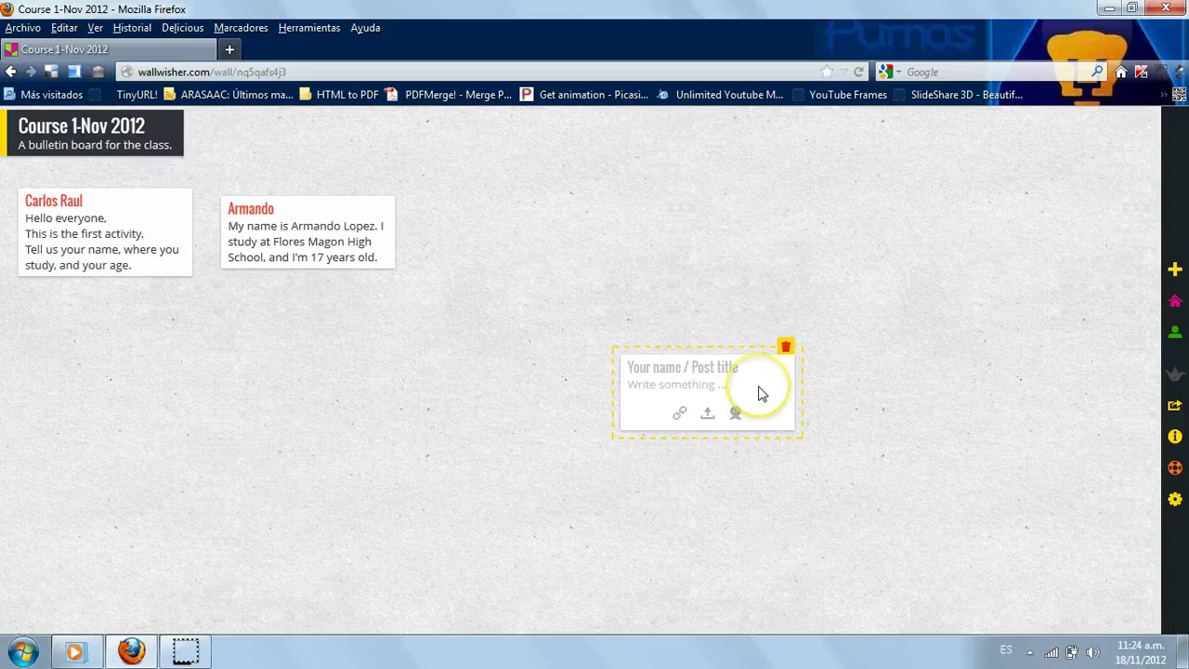
text(Carlos)
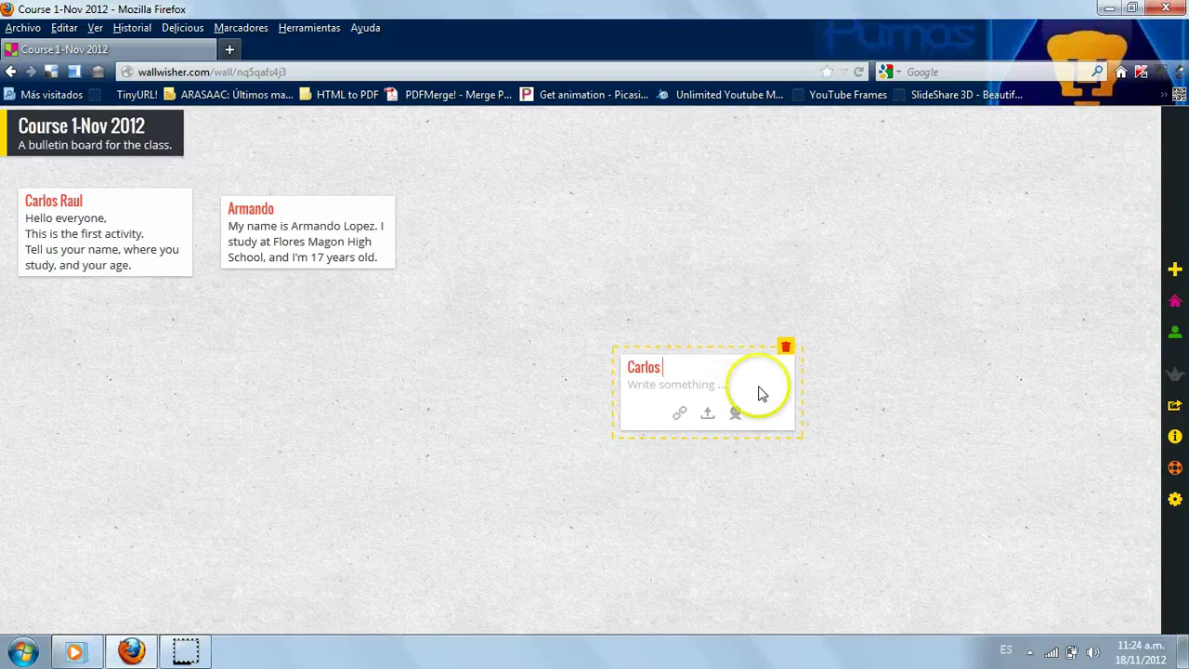
text( Raul)
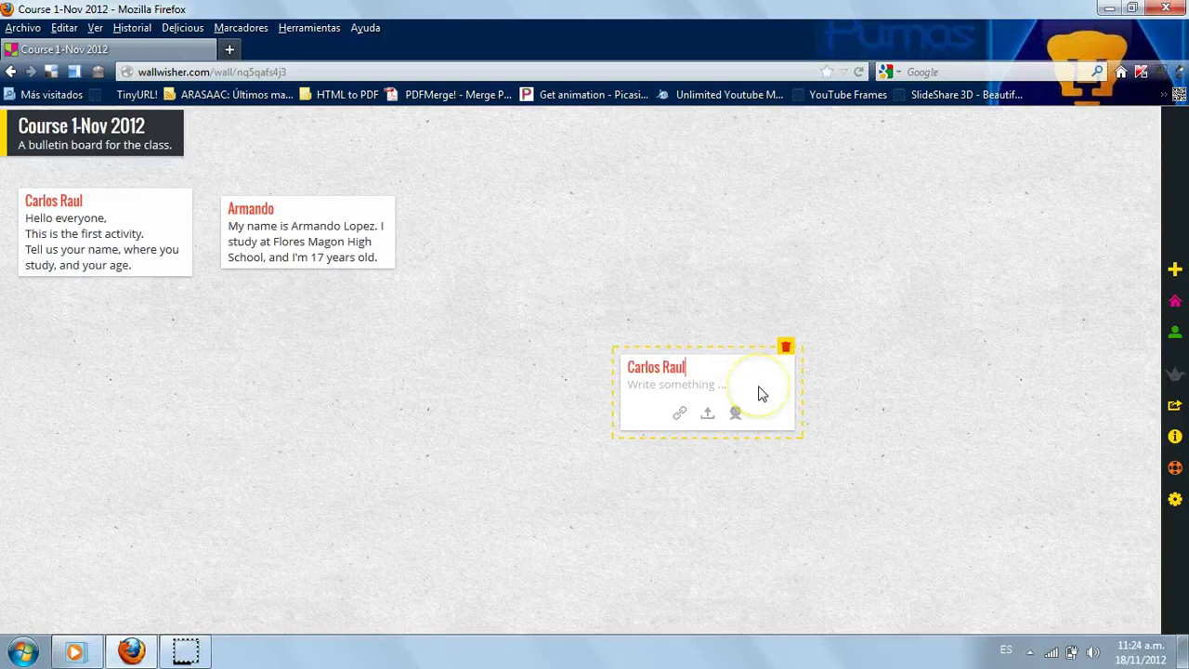
click(656, 389)
text(Please )
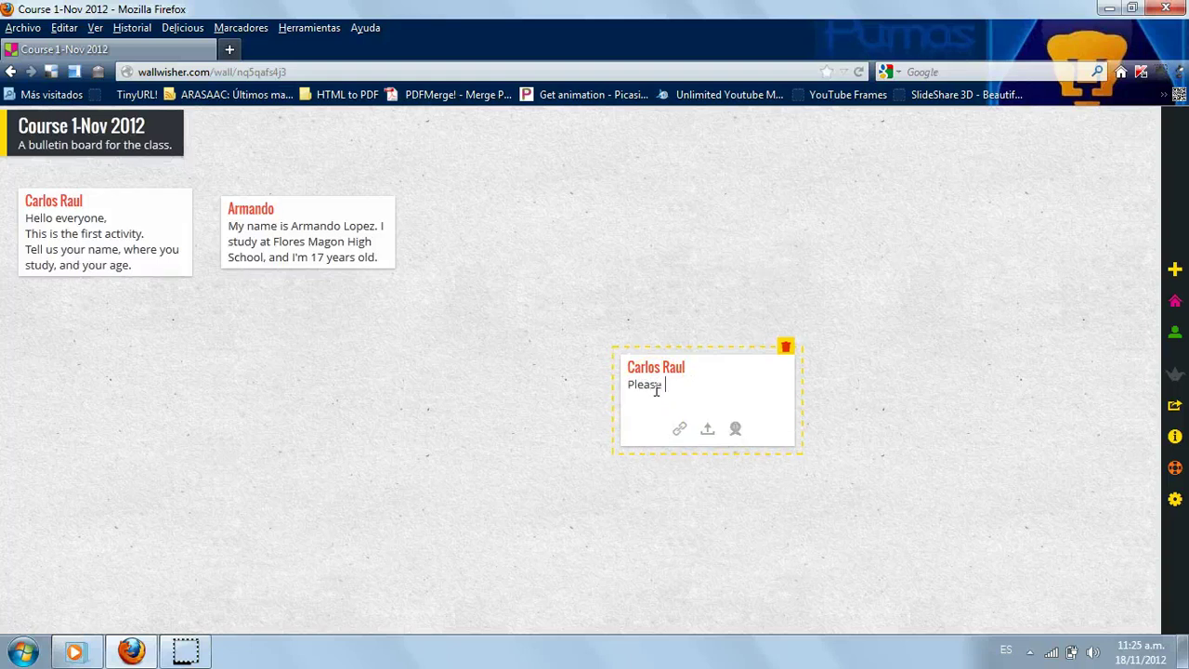
text(upload a picture of your face)
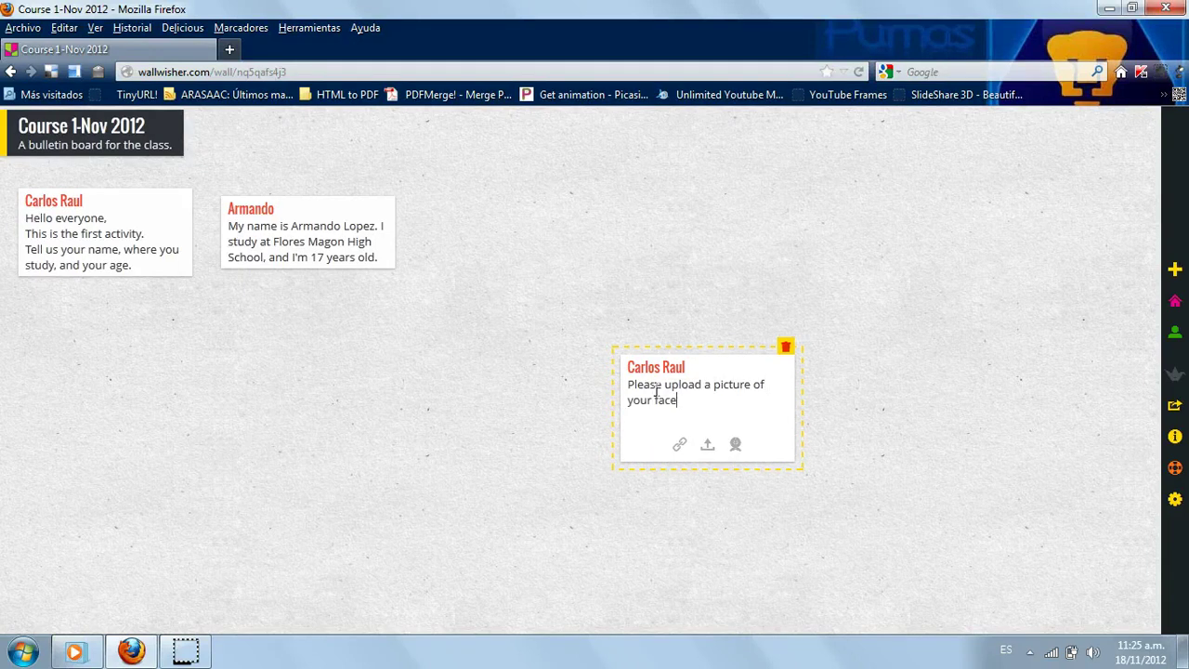
text(.)
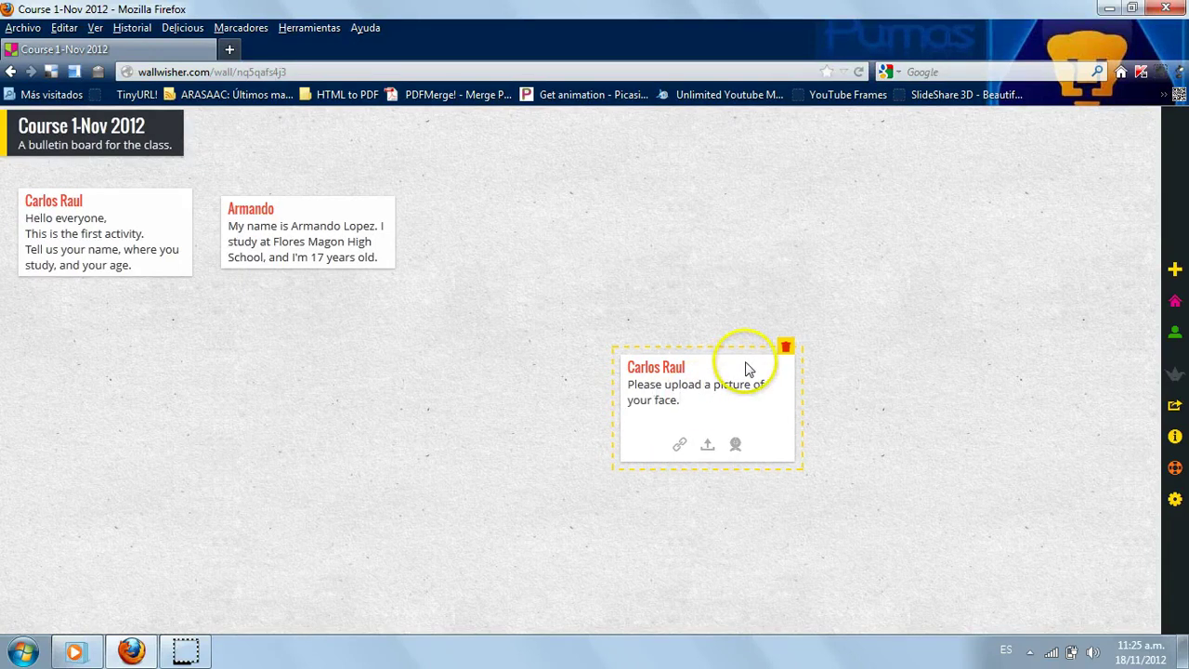
click(721, 322)
drag(641, 376, 102, 332)
click(510, 384)
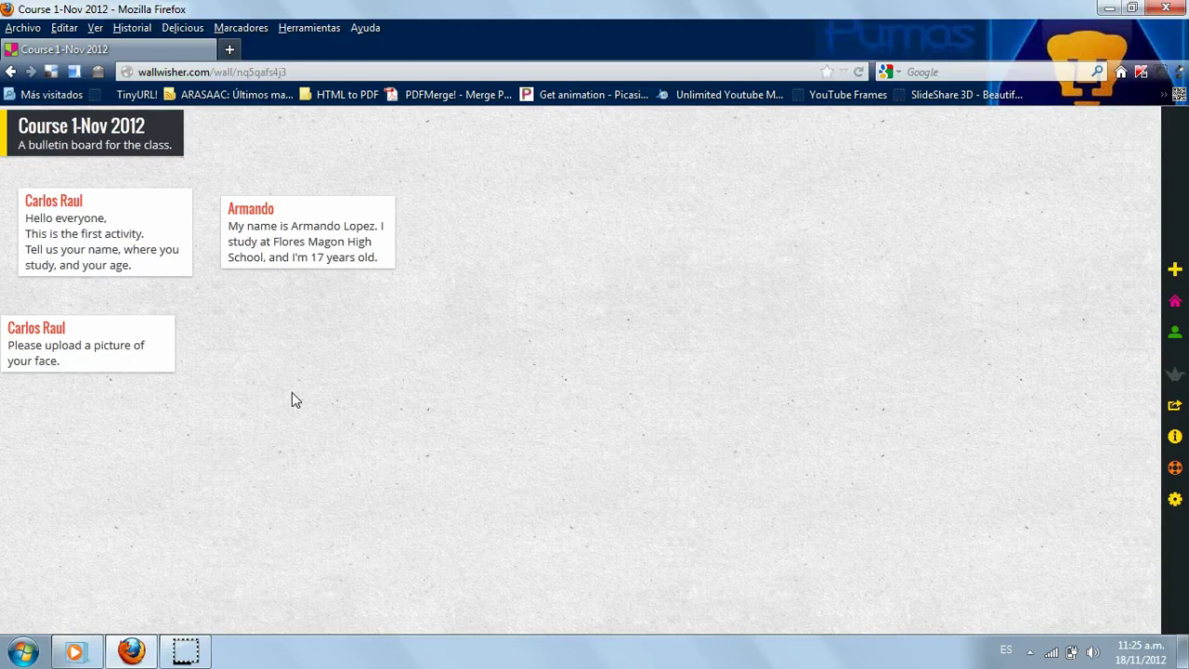
- Create another new note titled with the teacher's name
double_click(292, 394)
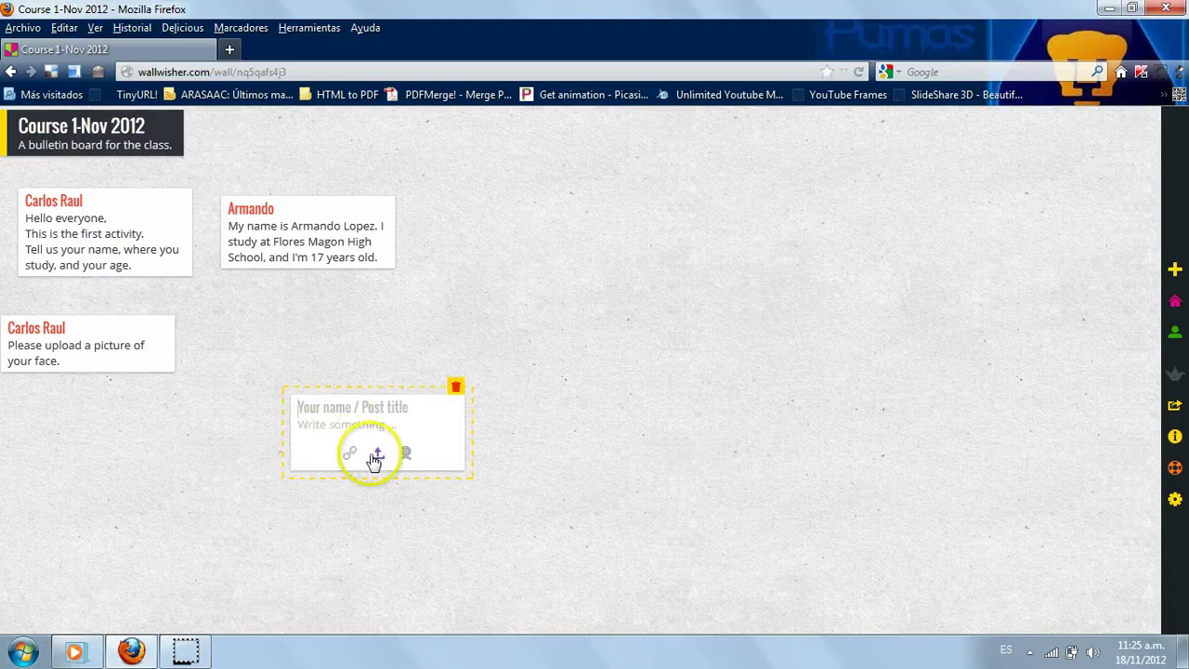
click(318, 400)
text(Carlos Raul)
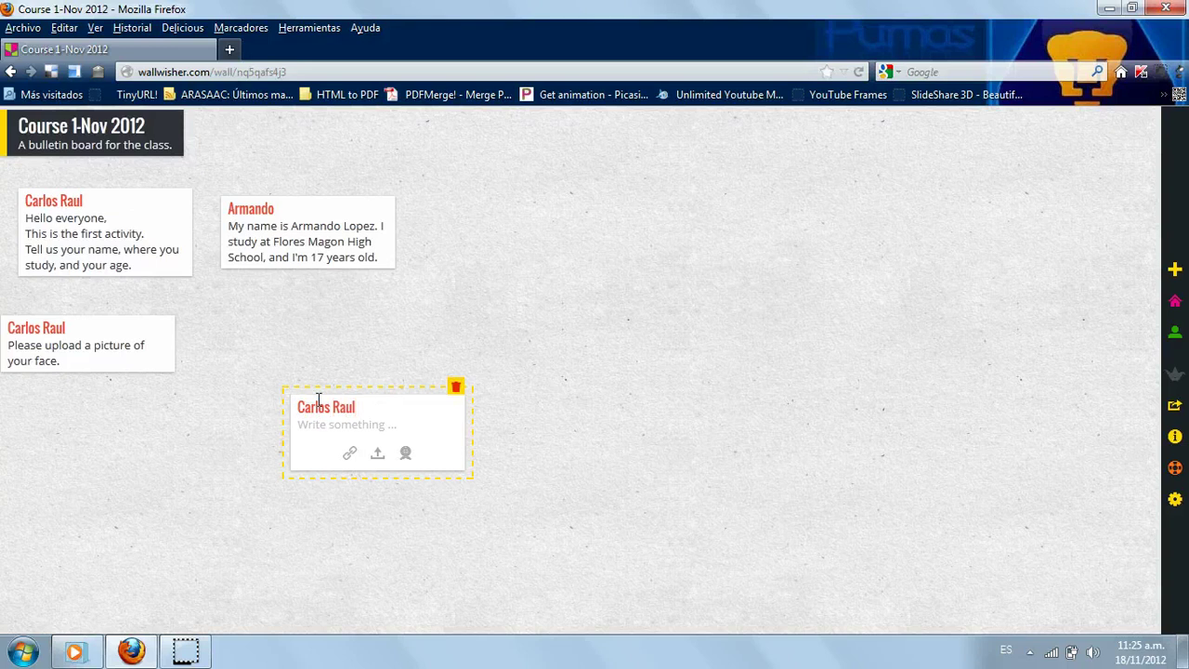
- Upload cr_laughing_a.jpg from Imágenes into the note and place it beside the upload-request note
click(379, 454)
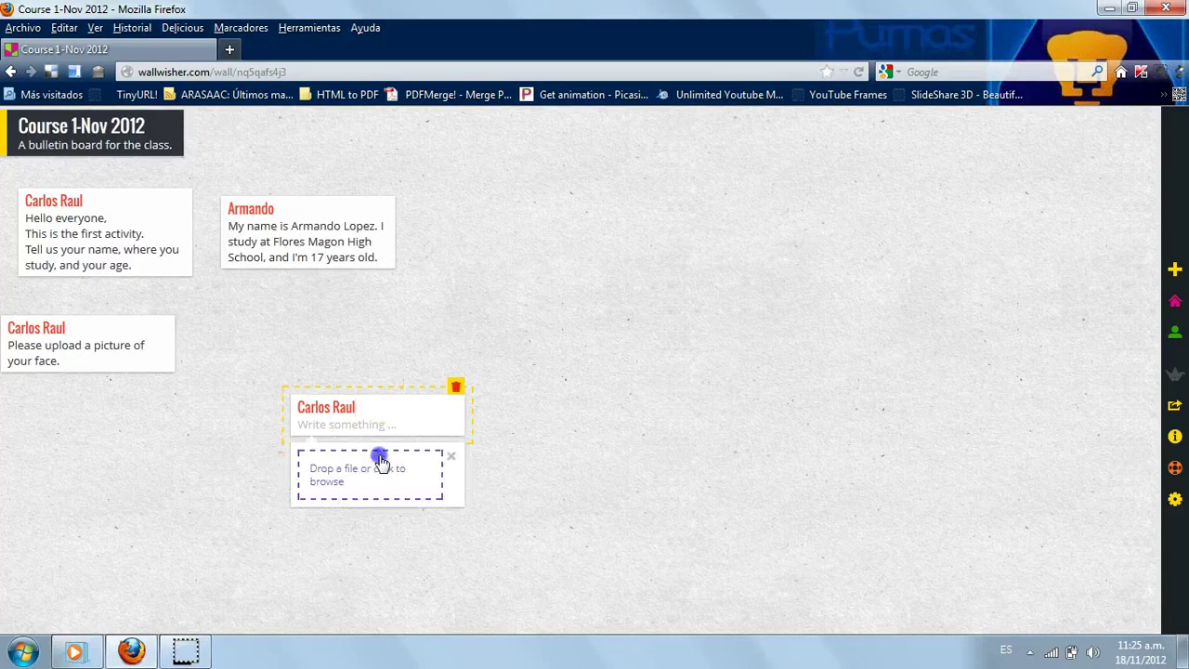
click(338, 480)
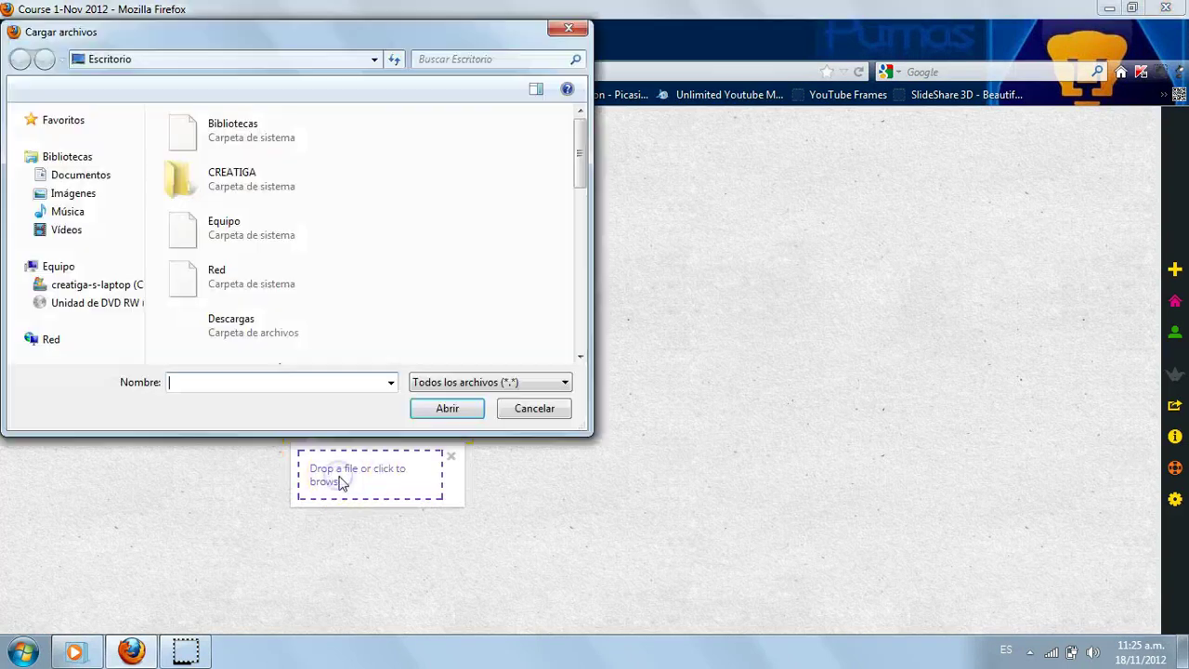
click(62, 194)
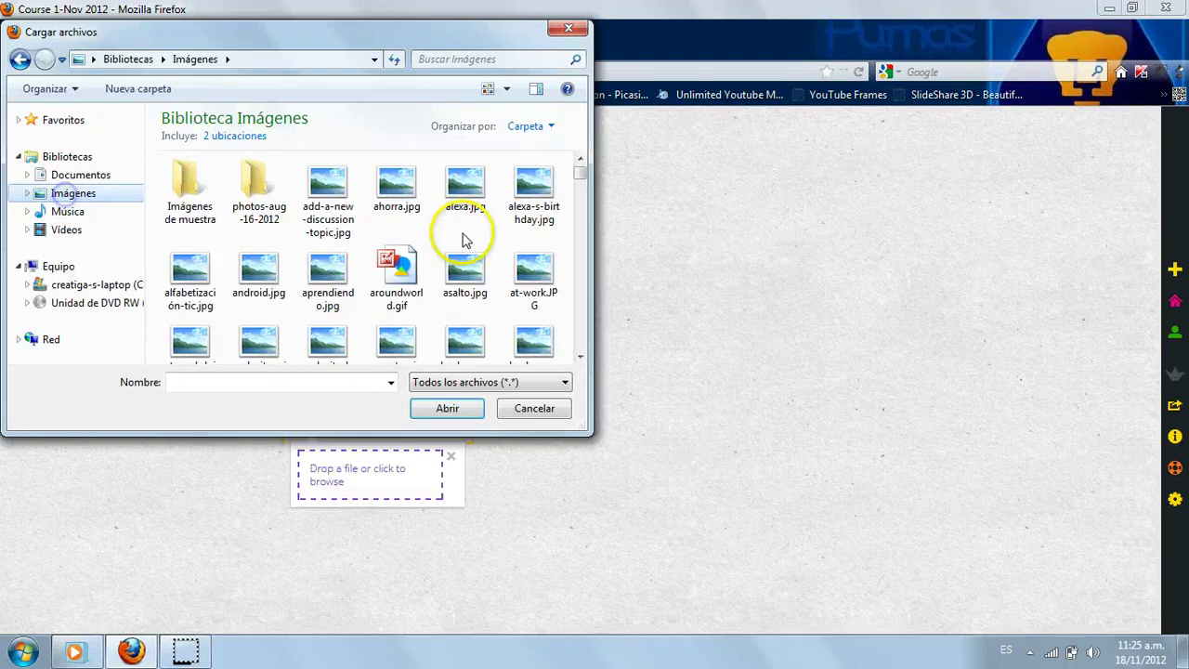
double_click(518, 31)
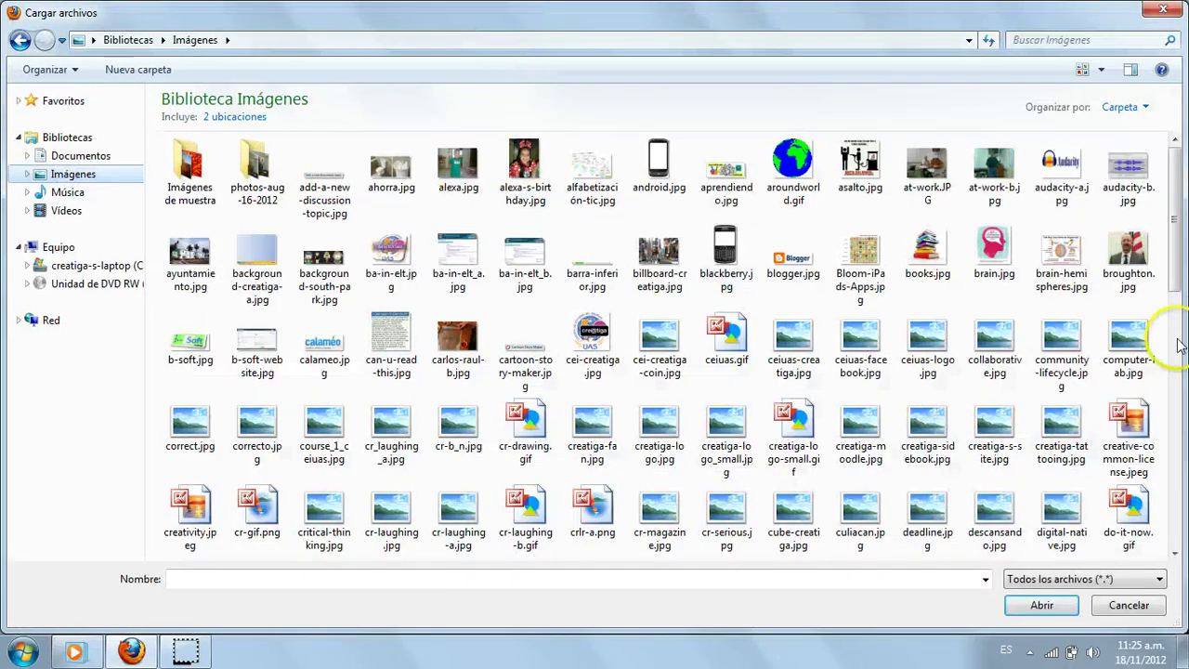
double_click(388, 420)
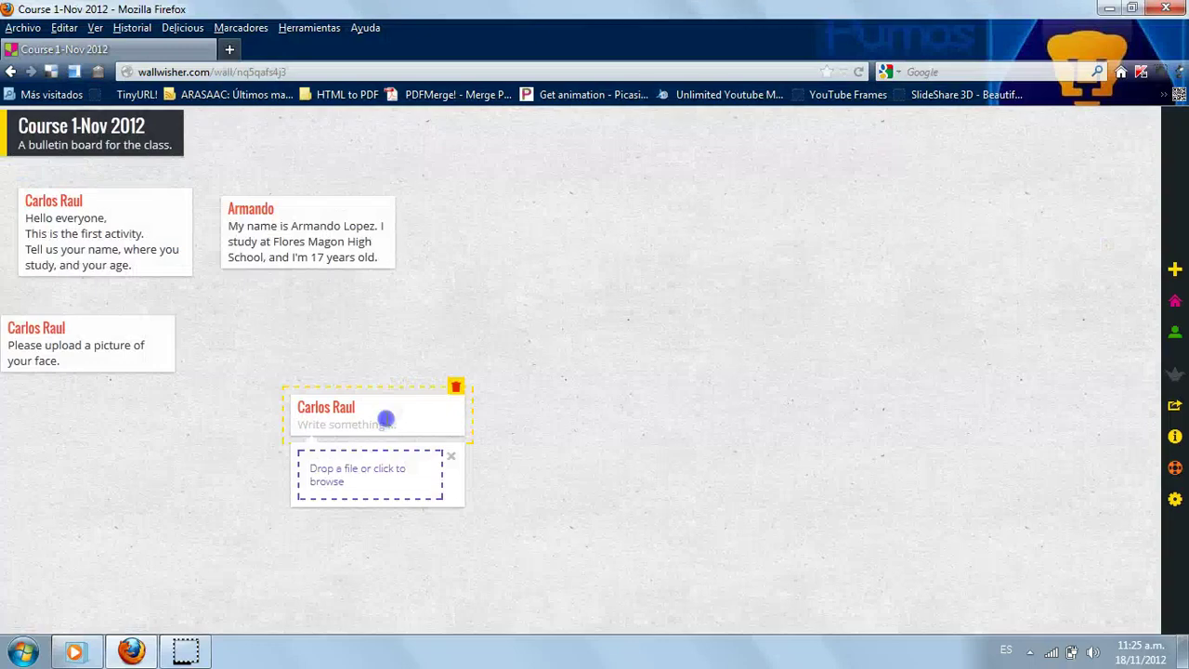
click(633, 399)
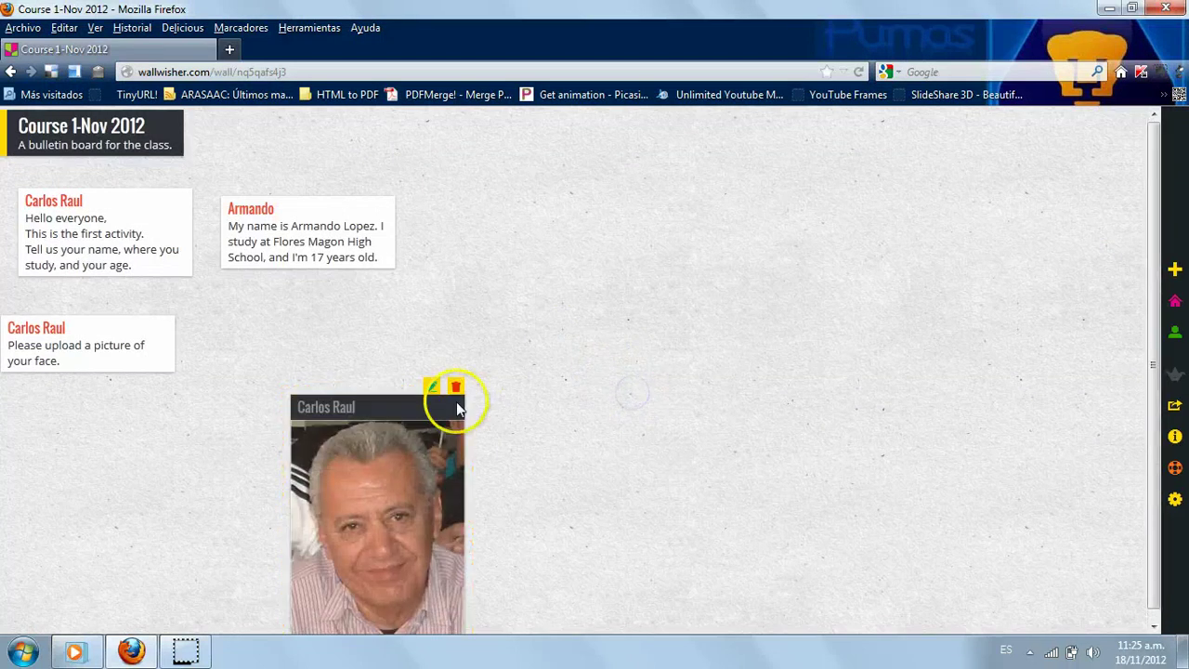
drag(456, 405, 349, 330)
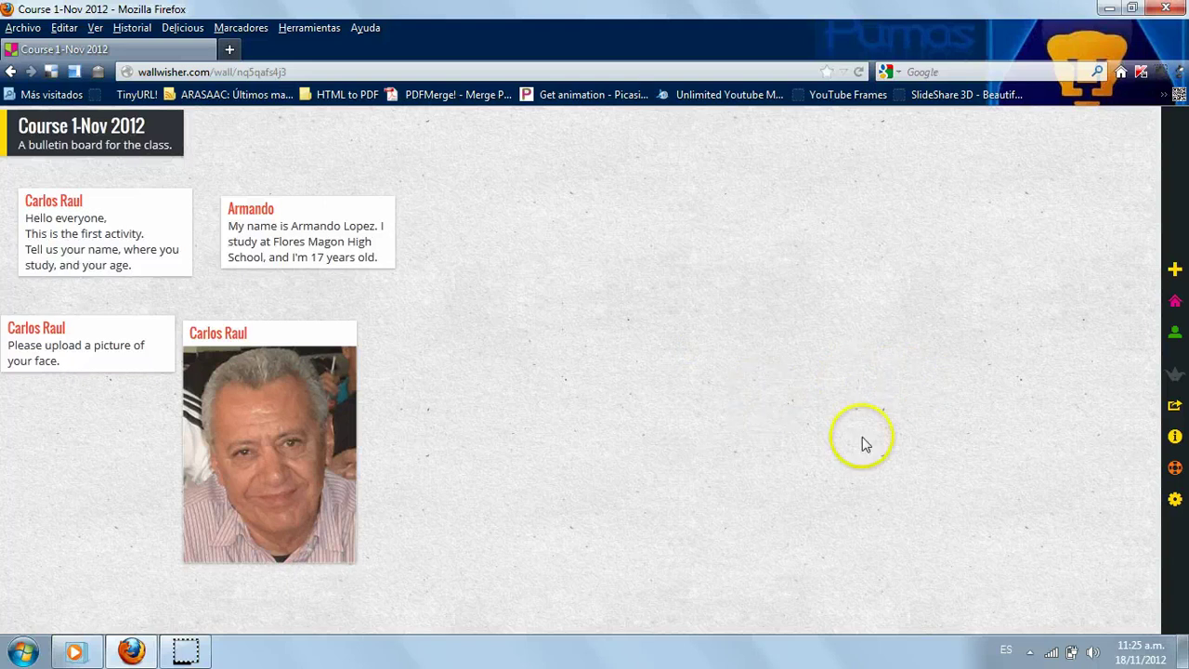
- Copy the iframe code from the Share panel's EMBED box using Copiar, then return to the wall
mouse_move(1169, 262)
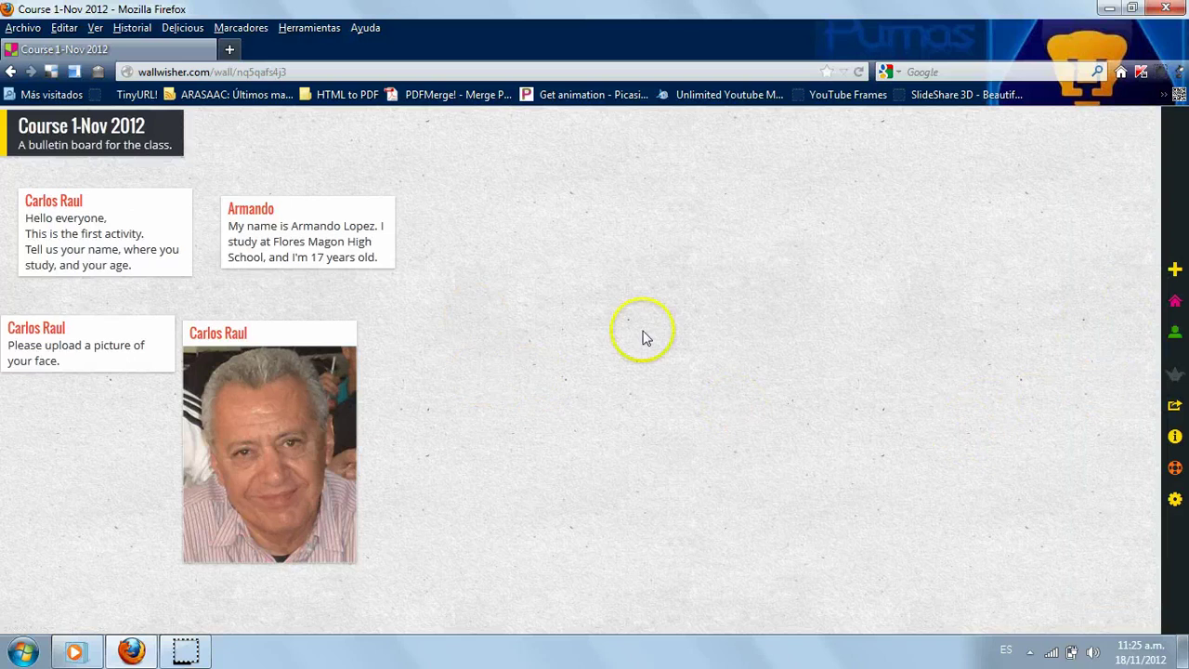
mouse_move(1152, 367)
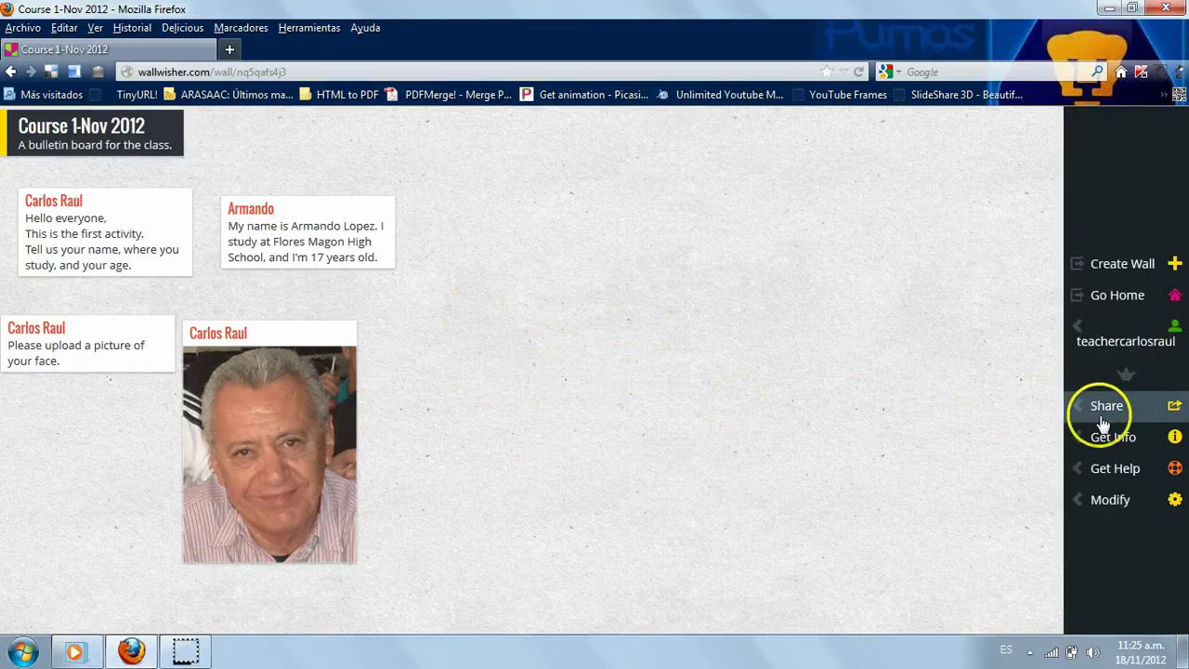
click(1111, 410)
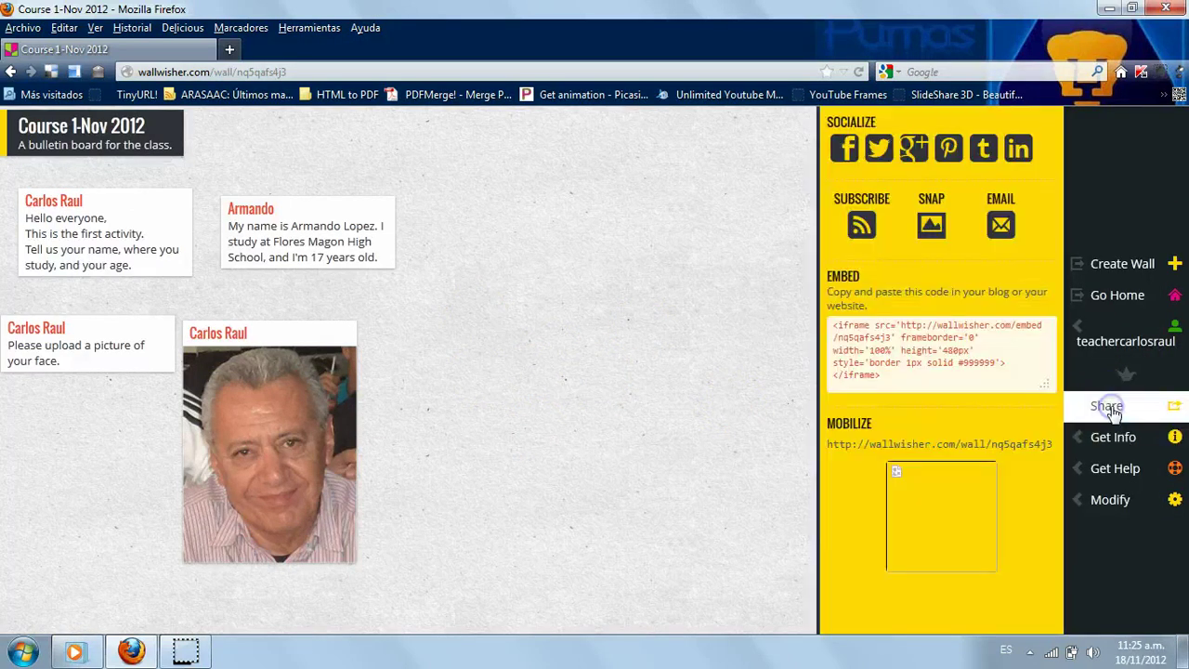
click(871, 375)
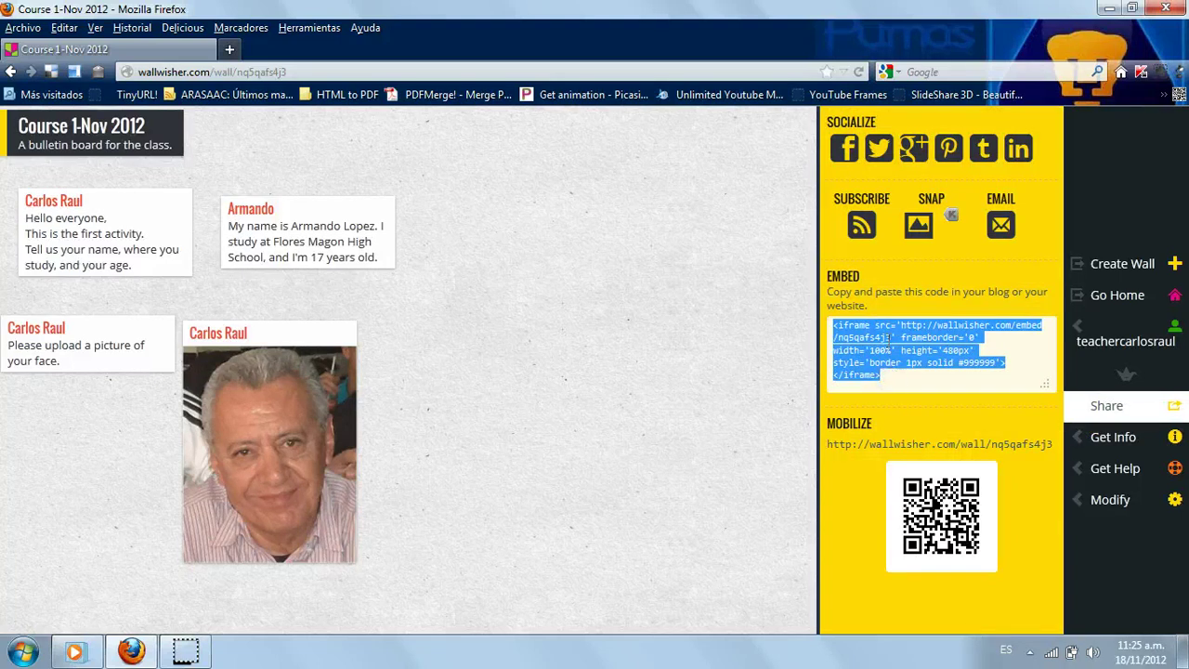
right_click(888, 339)
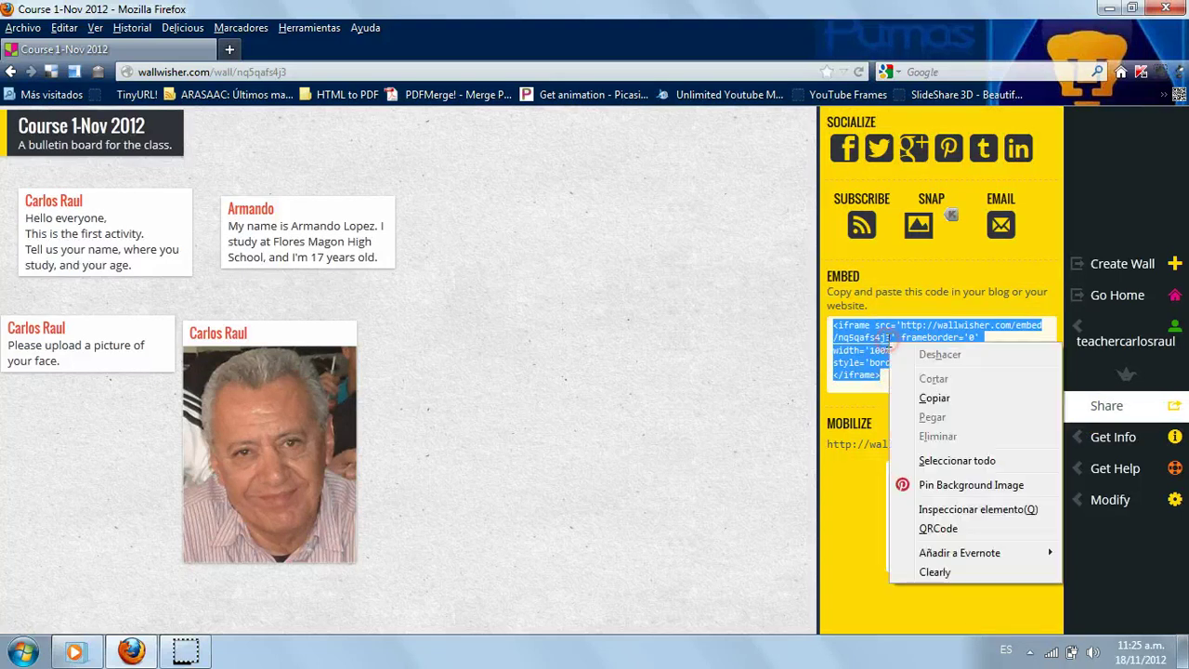
click(935, 397)
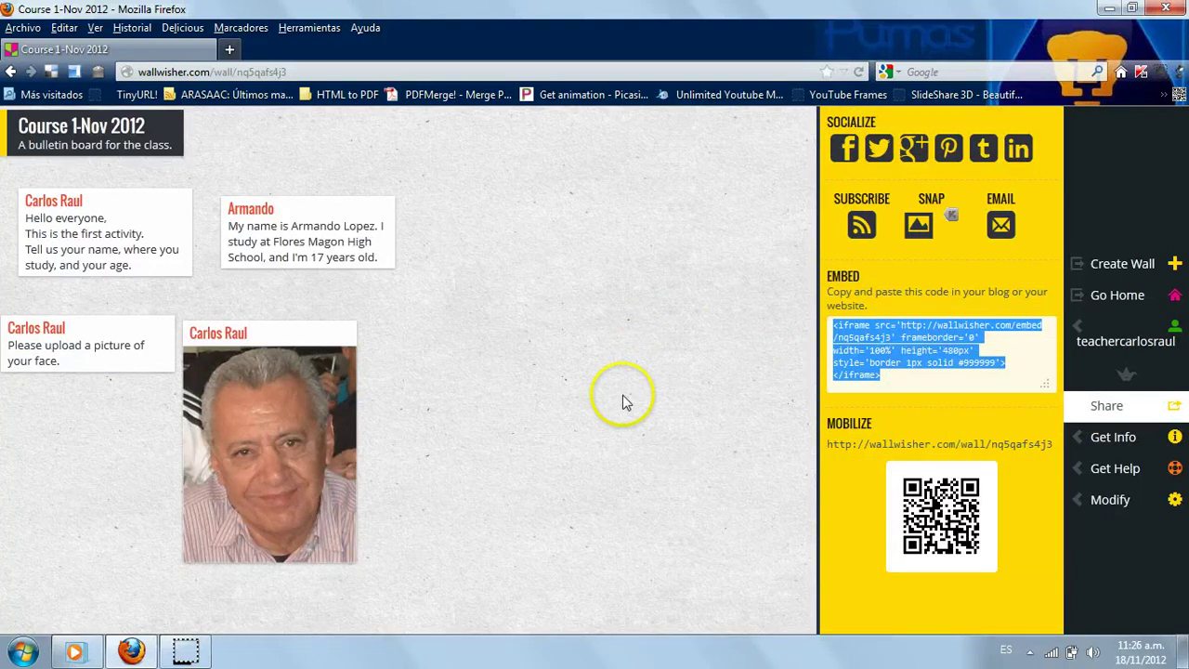
click(665, 357)
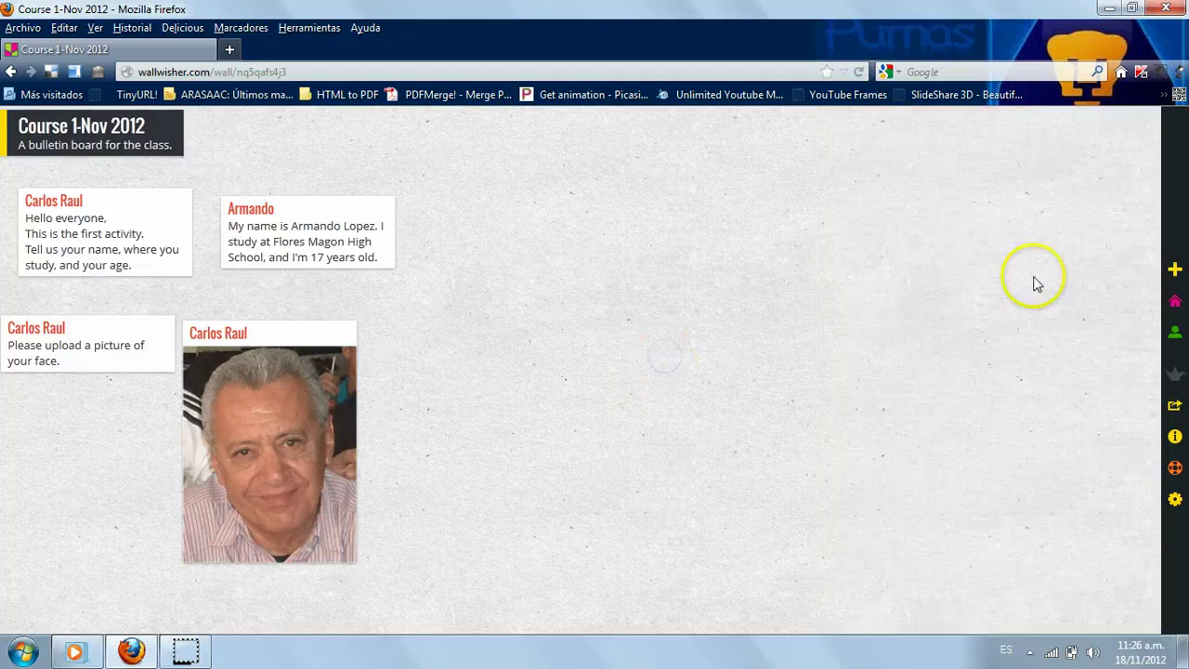
- Leave the 'Course 1-Nov 2012' wall for the Wallwisher home page and log out of the teacher account
mouse_move(1175, 233)
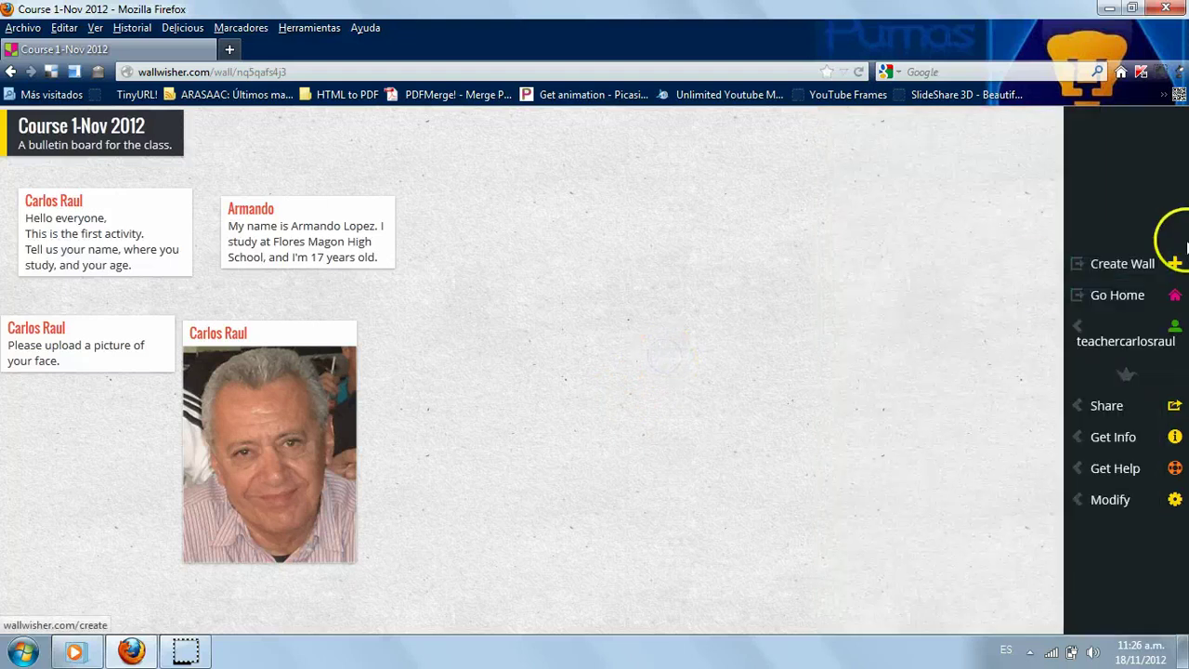
click(1175, 298)
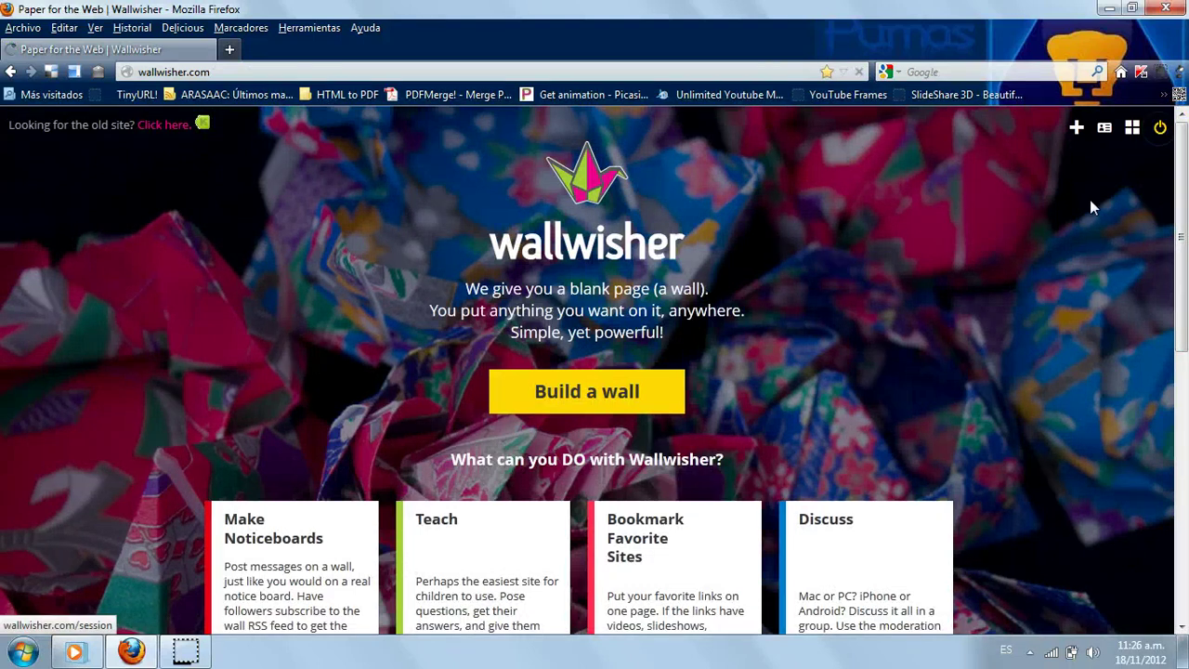
click(1066, 322)
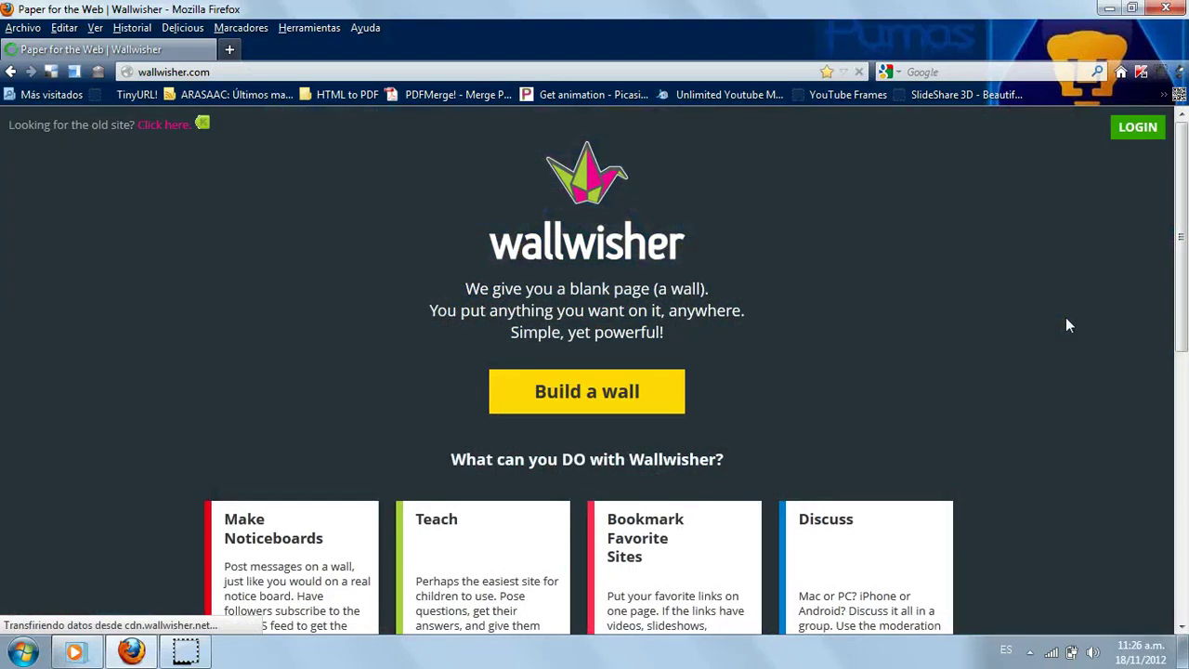